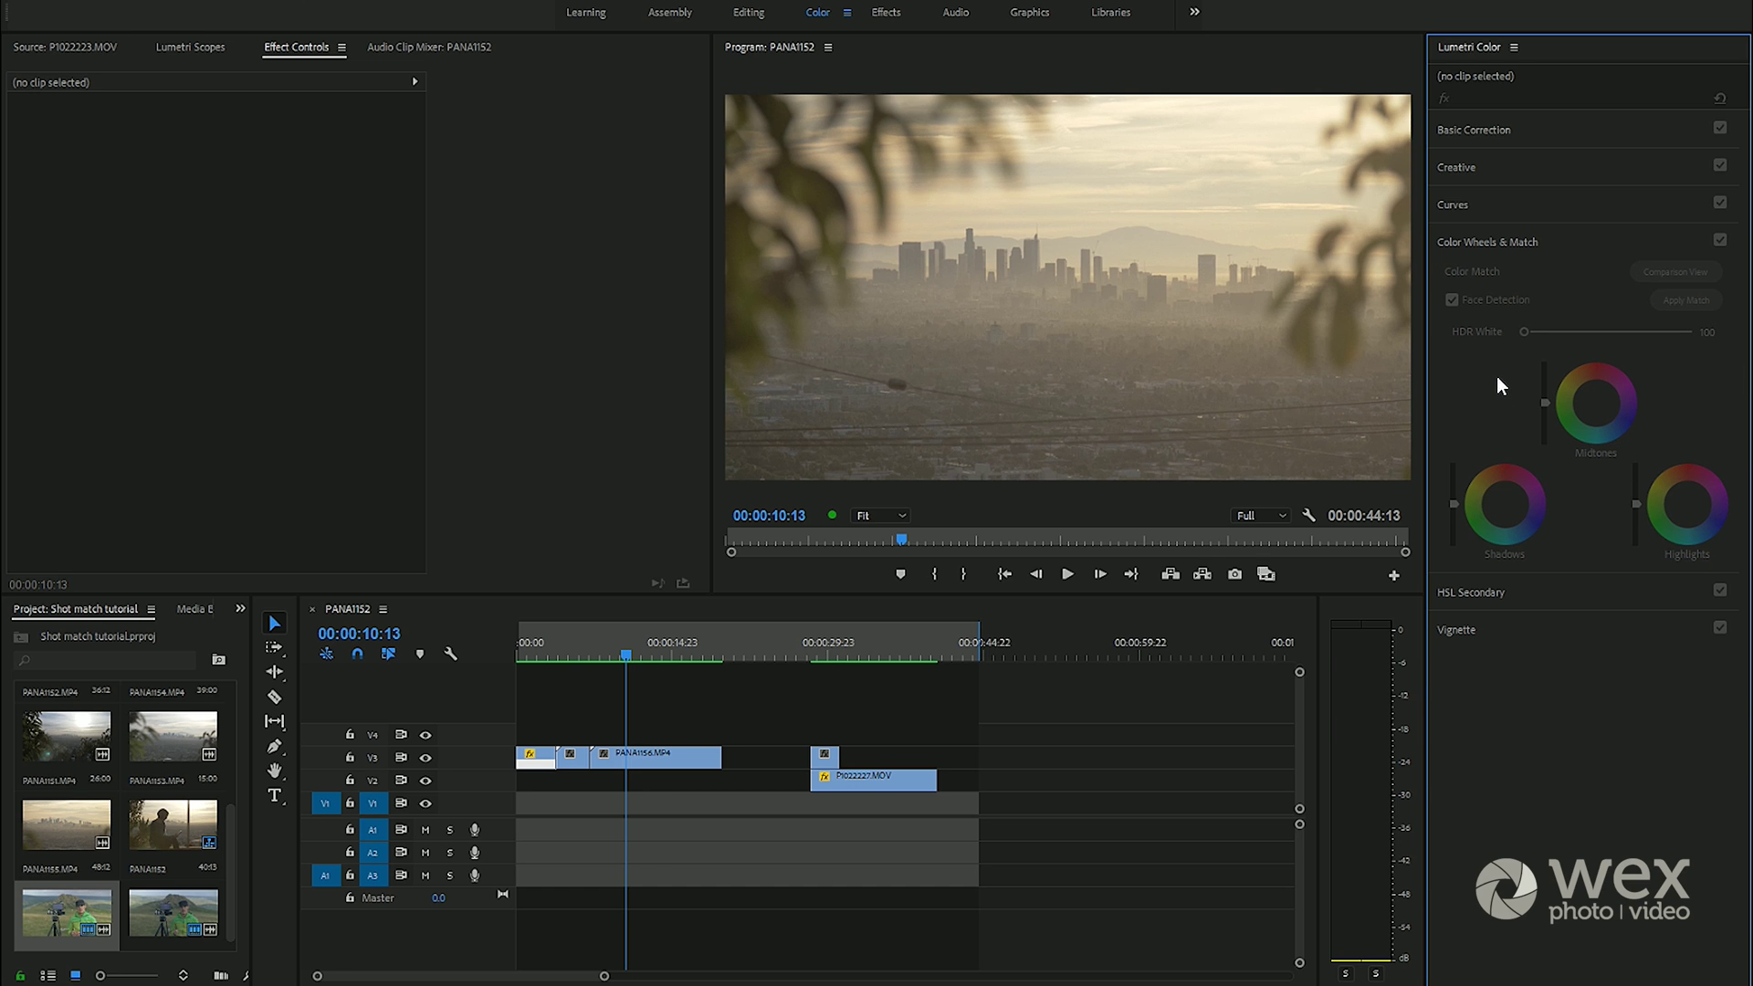
# Scrub through the woman-on-the-hill and LA skyline shots to preview them
pyautogui.click(539, 645)
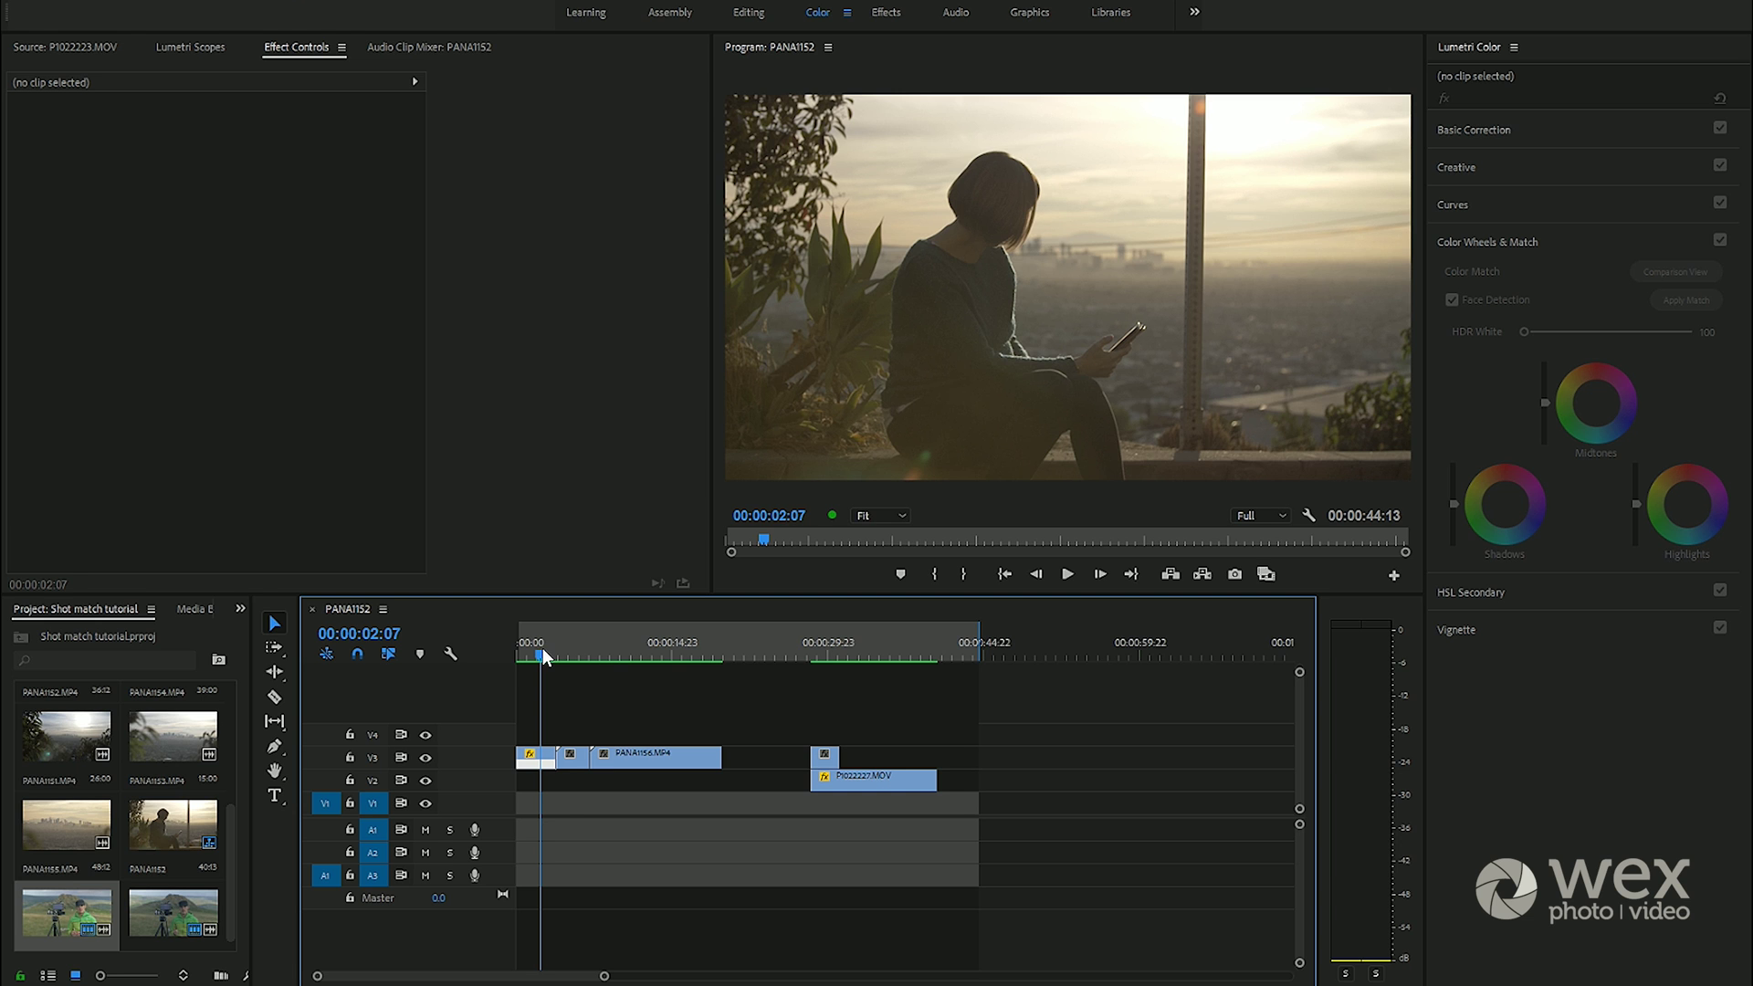
pyautogui.moveTo(542, 652)
pyautogui.mouseDown()
pyautogui.moveTo(581, 652)
pyautogui.moveTo(542, 651)
pyautogui.mouseUp()
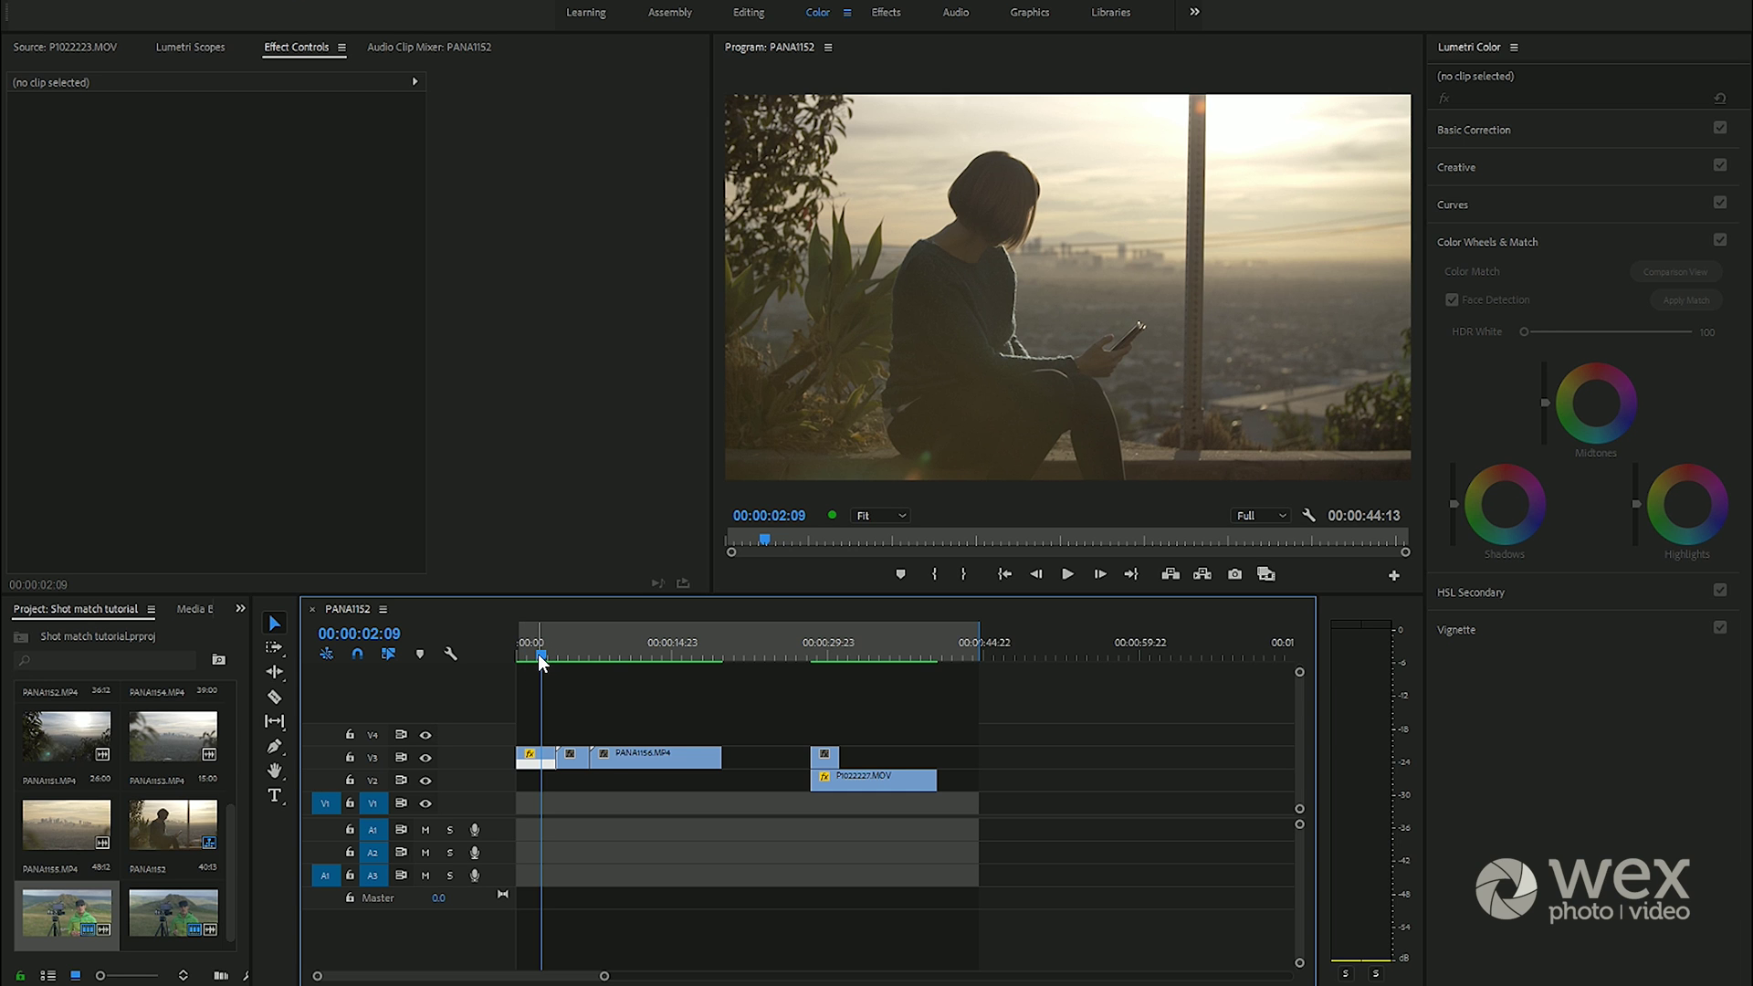
pyautogui.moveTo(539, 654); pyautogui.dragTo(566, 656)
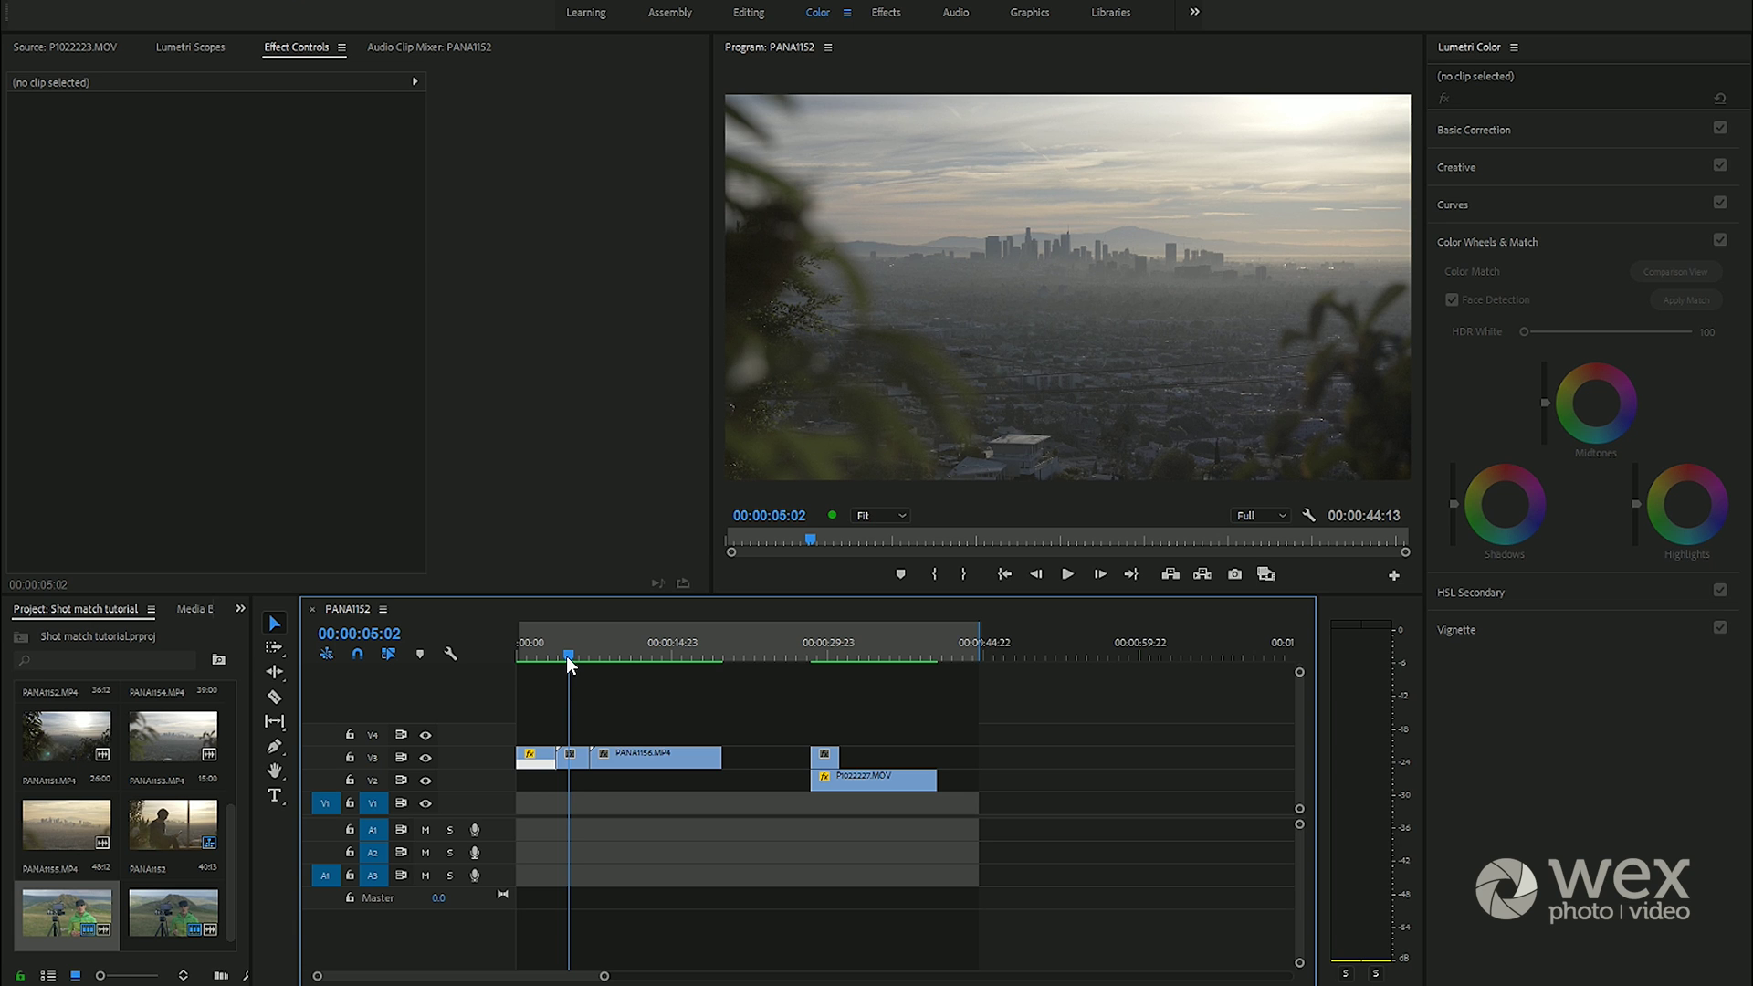
pyautogui.moveTo(566, 656); pyautogui.dragTo(601, 660)
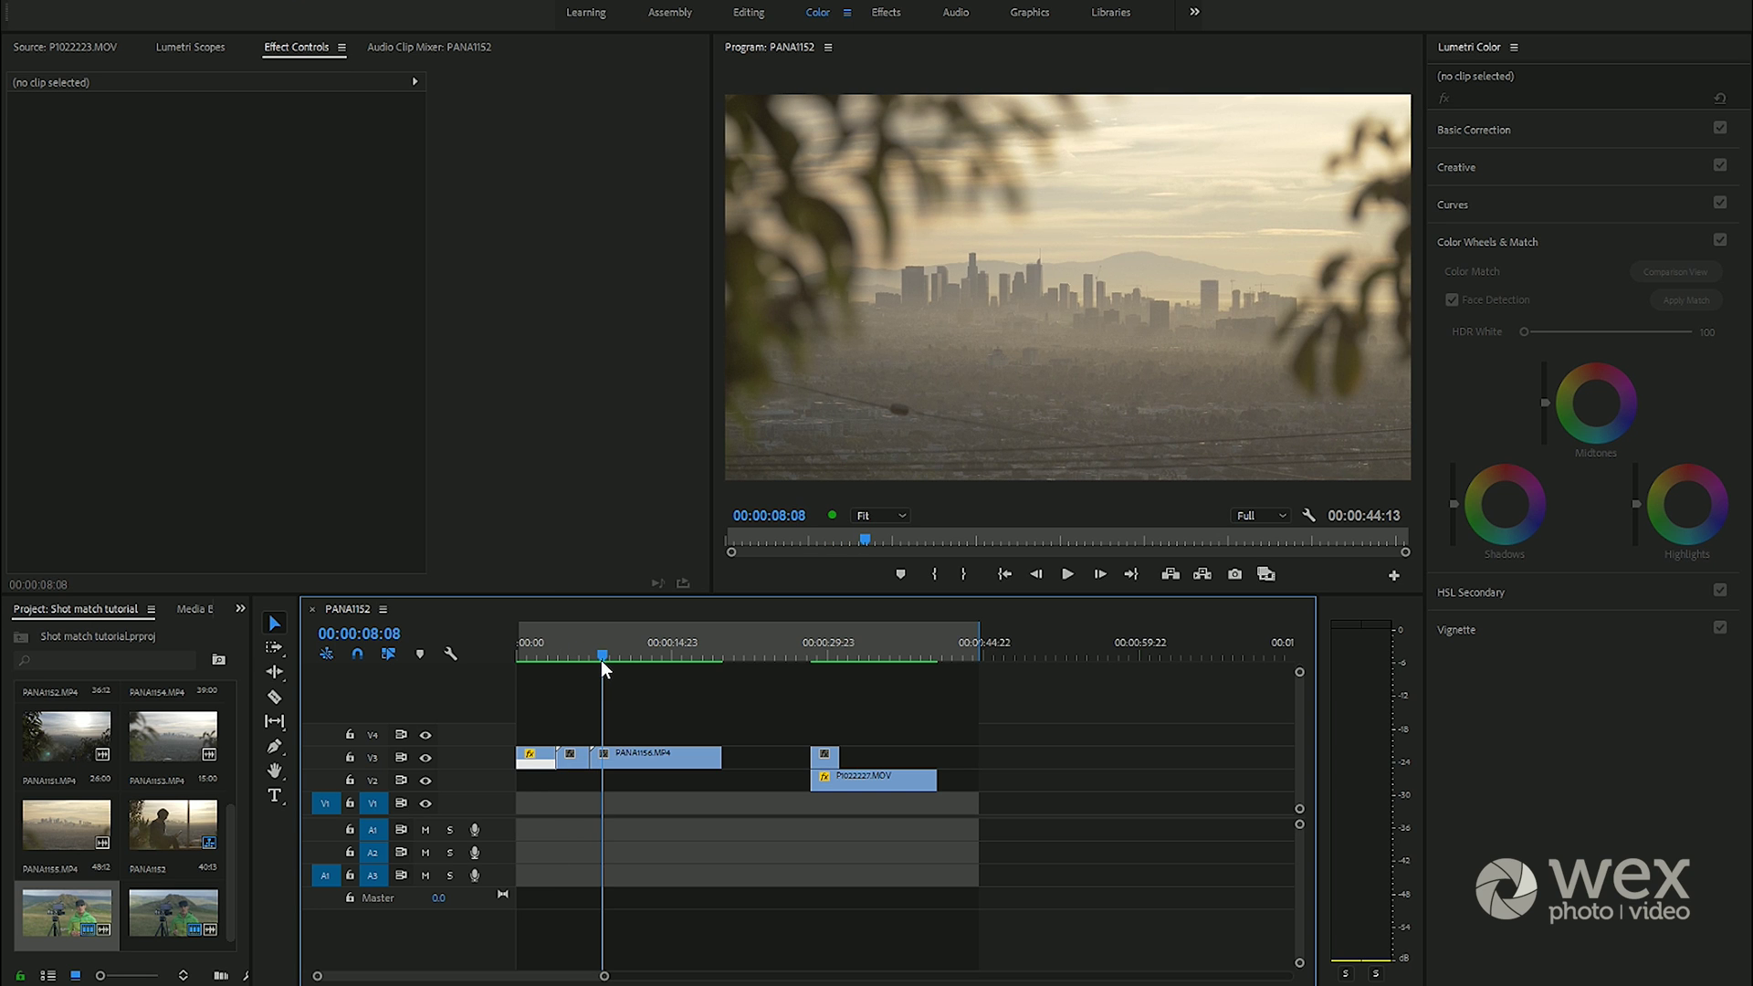
pyautogui.moveTo(539, 644)
pyautogui.mouseDown()
pyautogui.moveTo(602, 649)
pyautogui.moveTo(546, 652)
pyautogui.mouseUp()
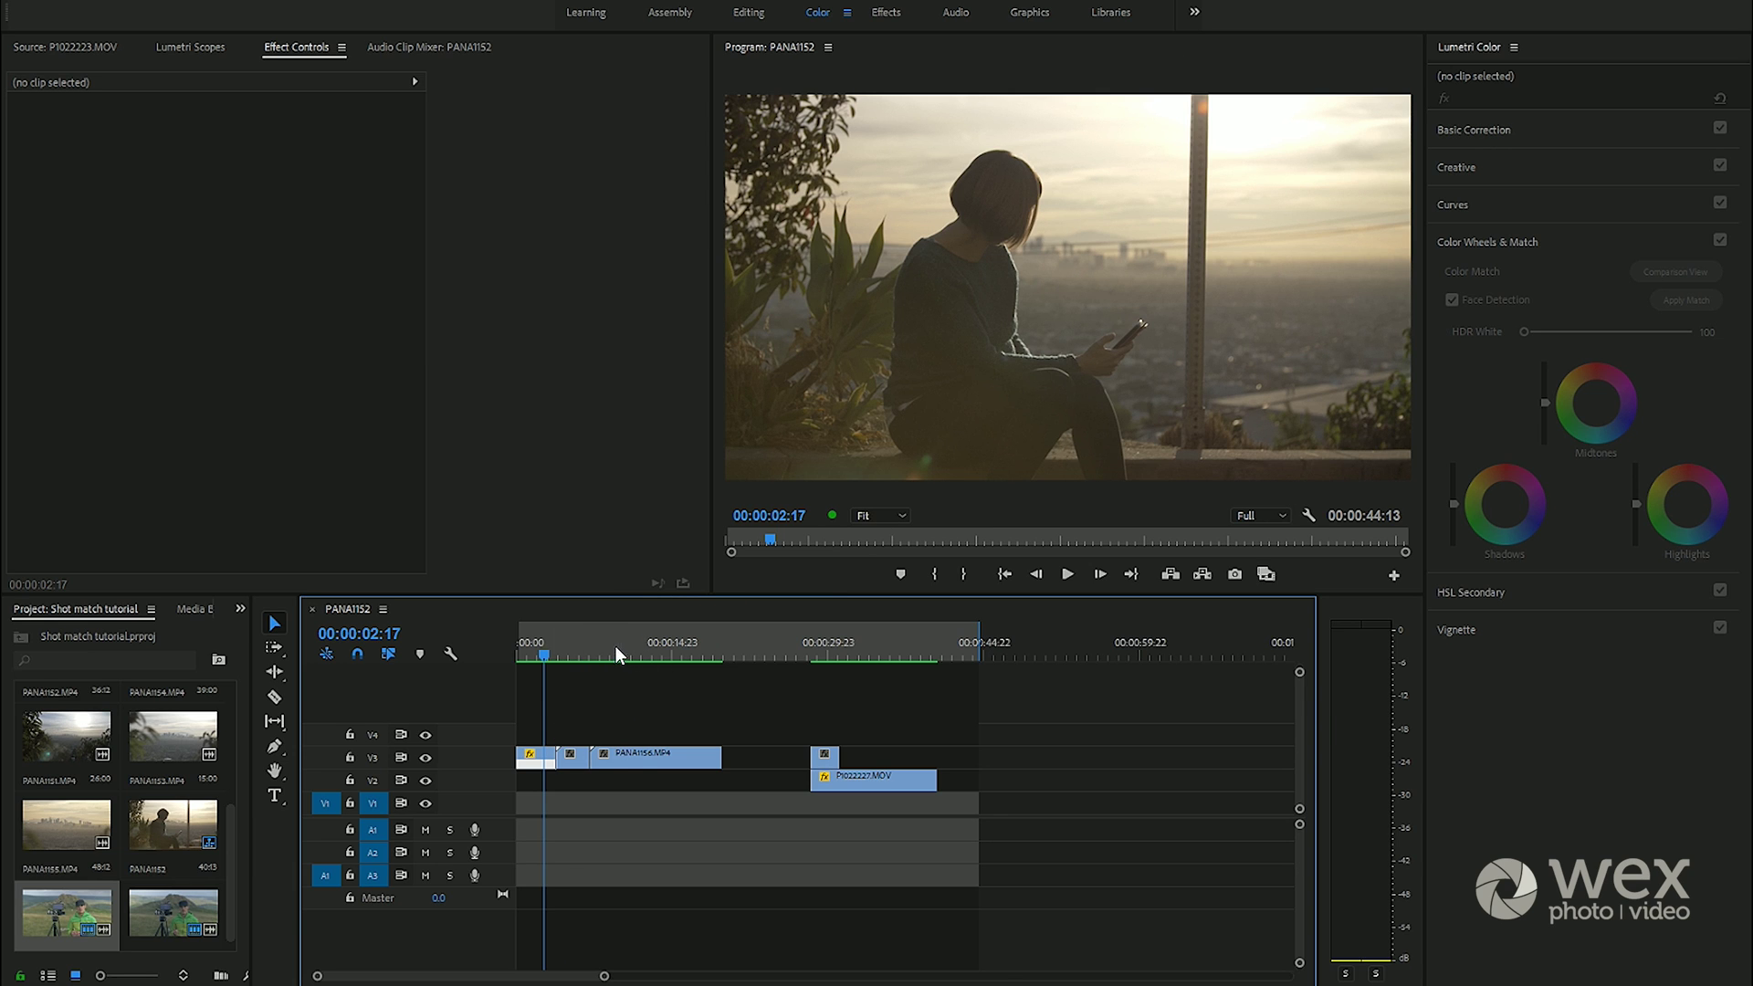
pyautogui.click(640, 641)
pyautogui.click(573, 643)
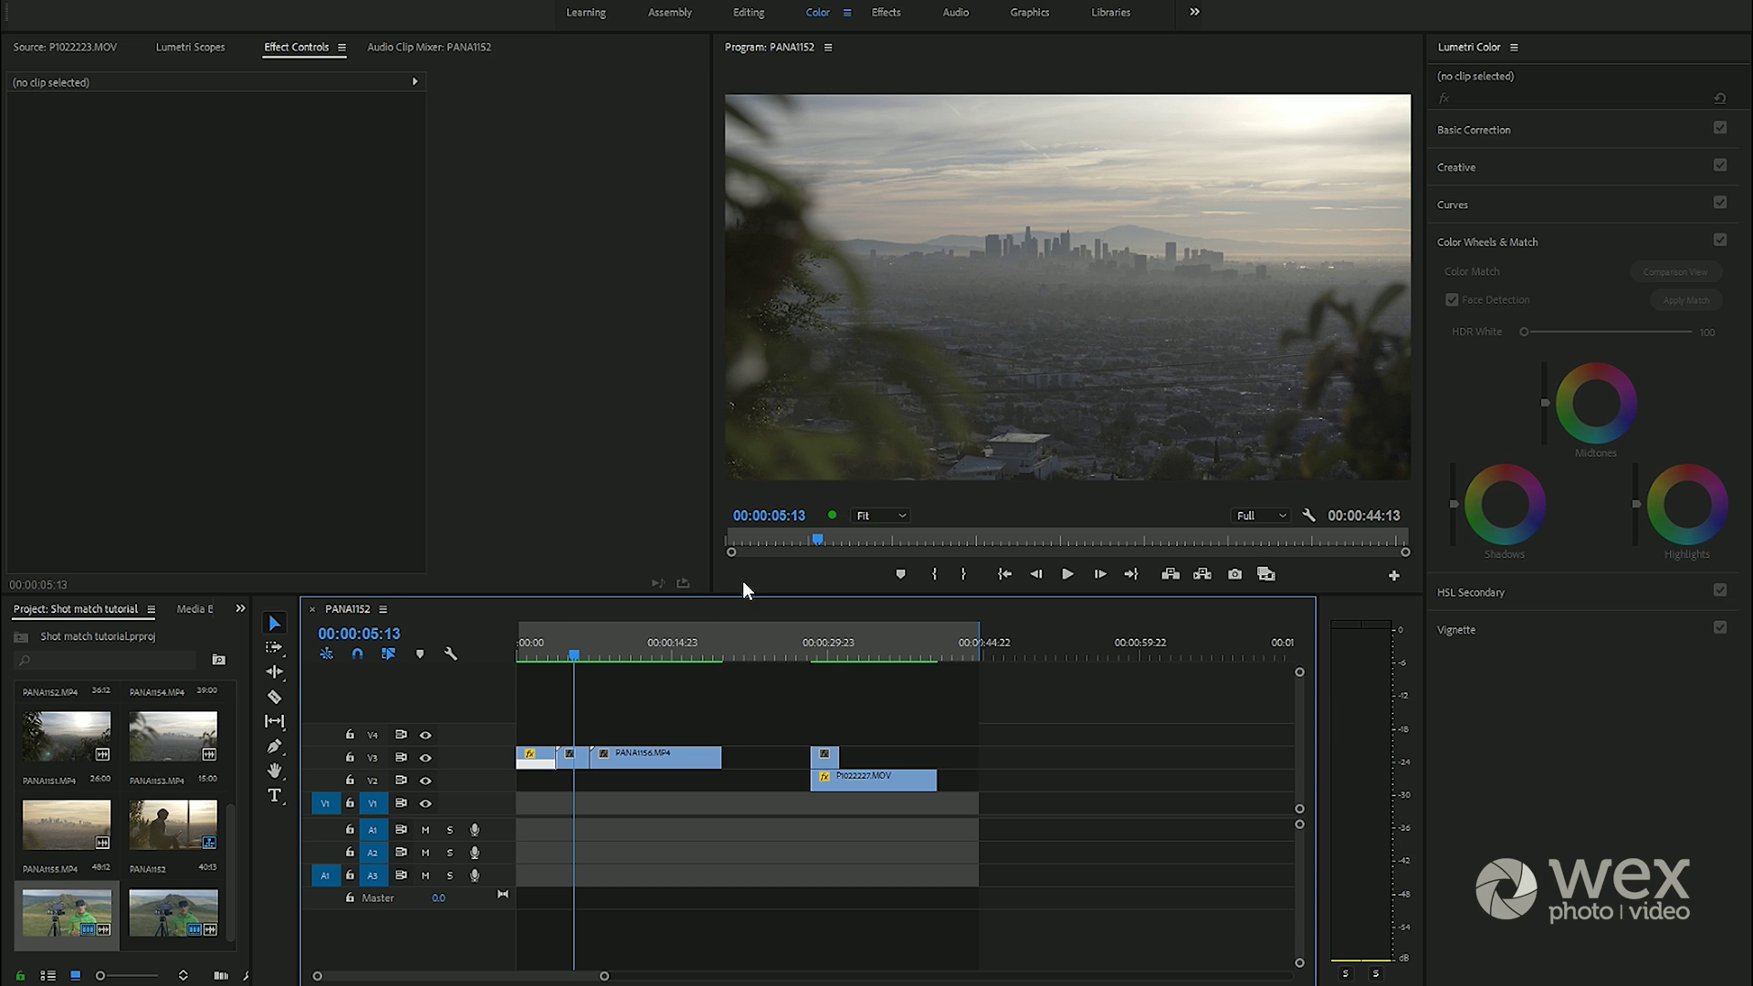
# Return to the woman-on-the-hill shot and load clip PANA1157.MP4 into Lumetri Color Wheels & Match
pyautogui.click(523, 642)
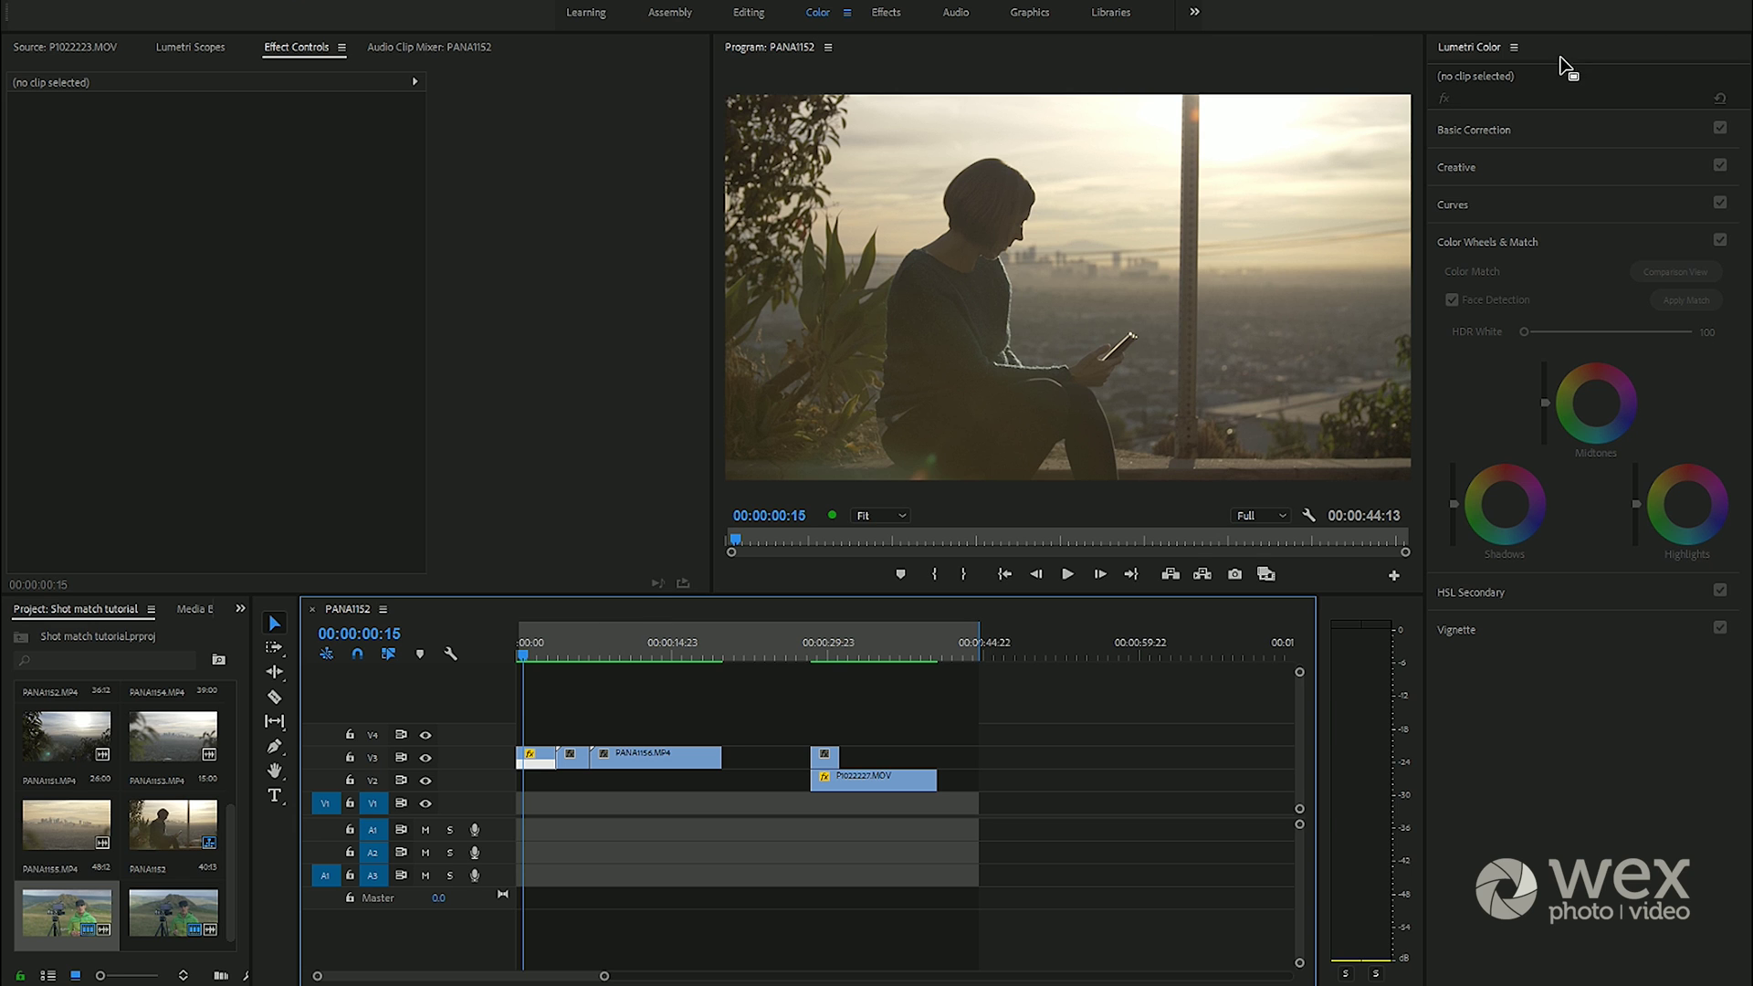
pyautogui.click(1483, 241)
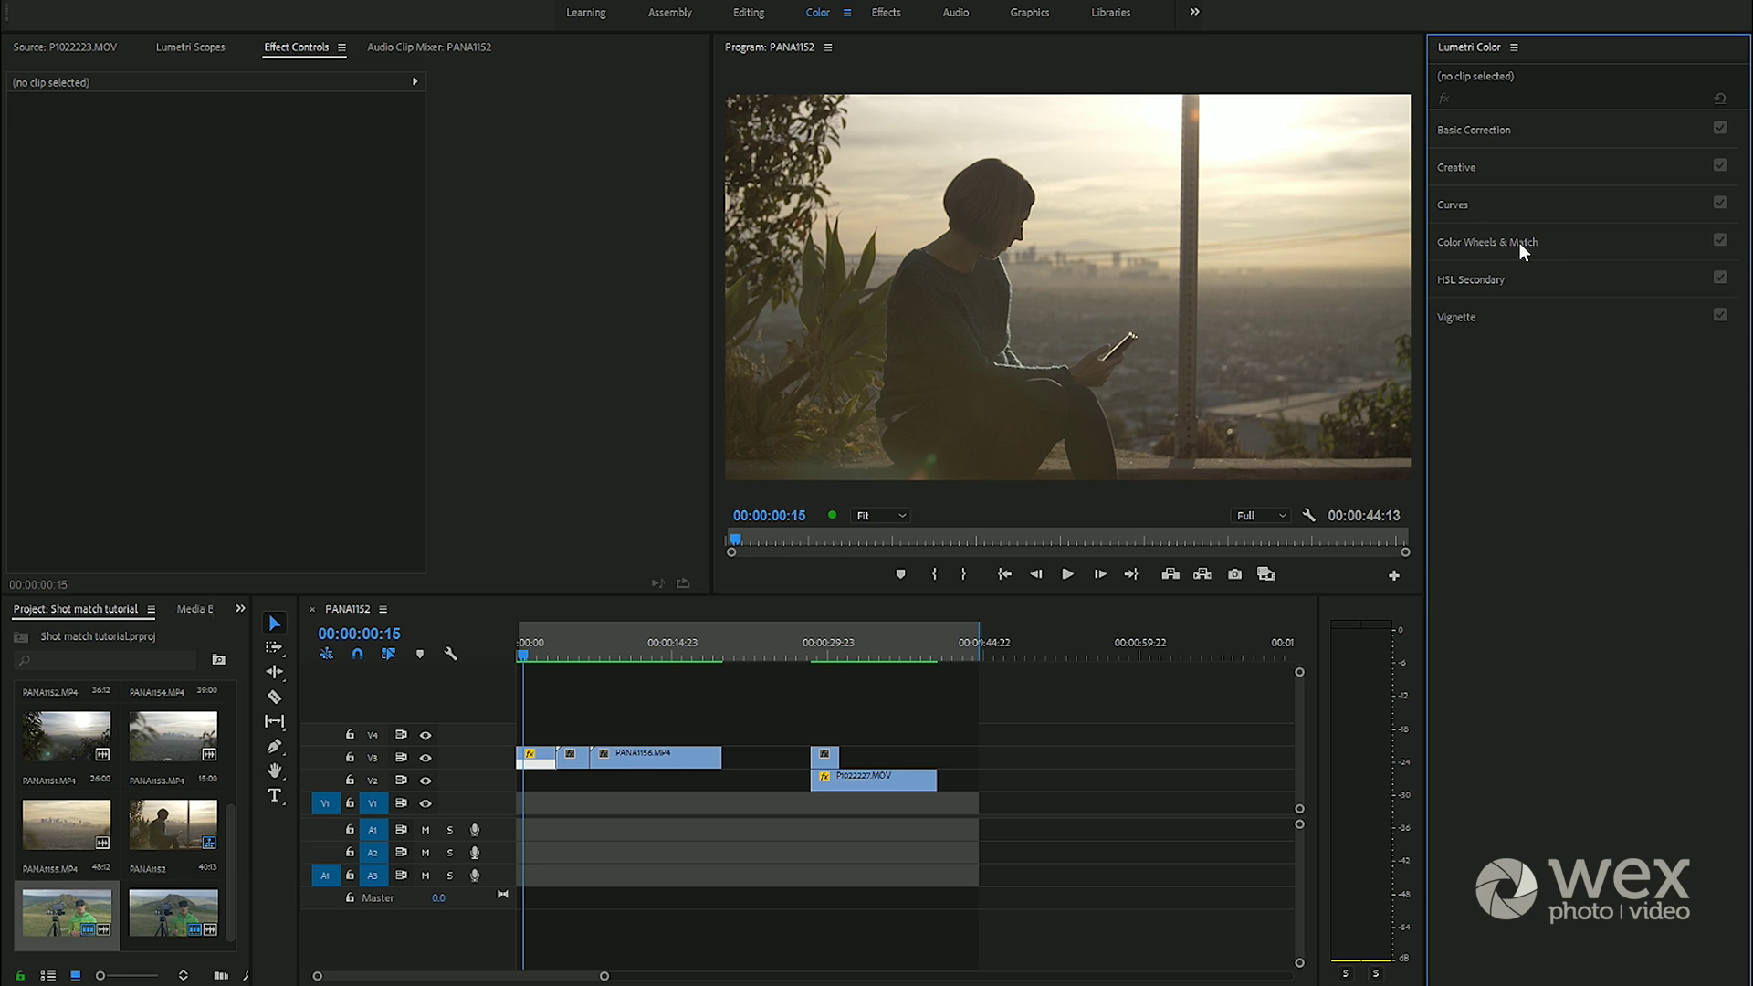
pyautogui.click(1519, 243)
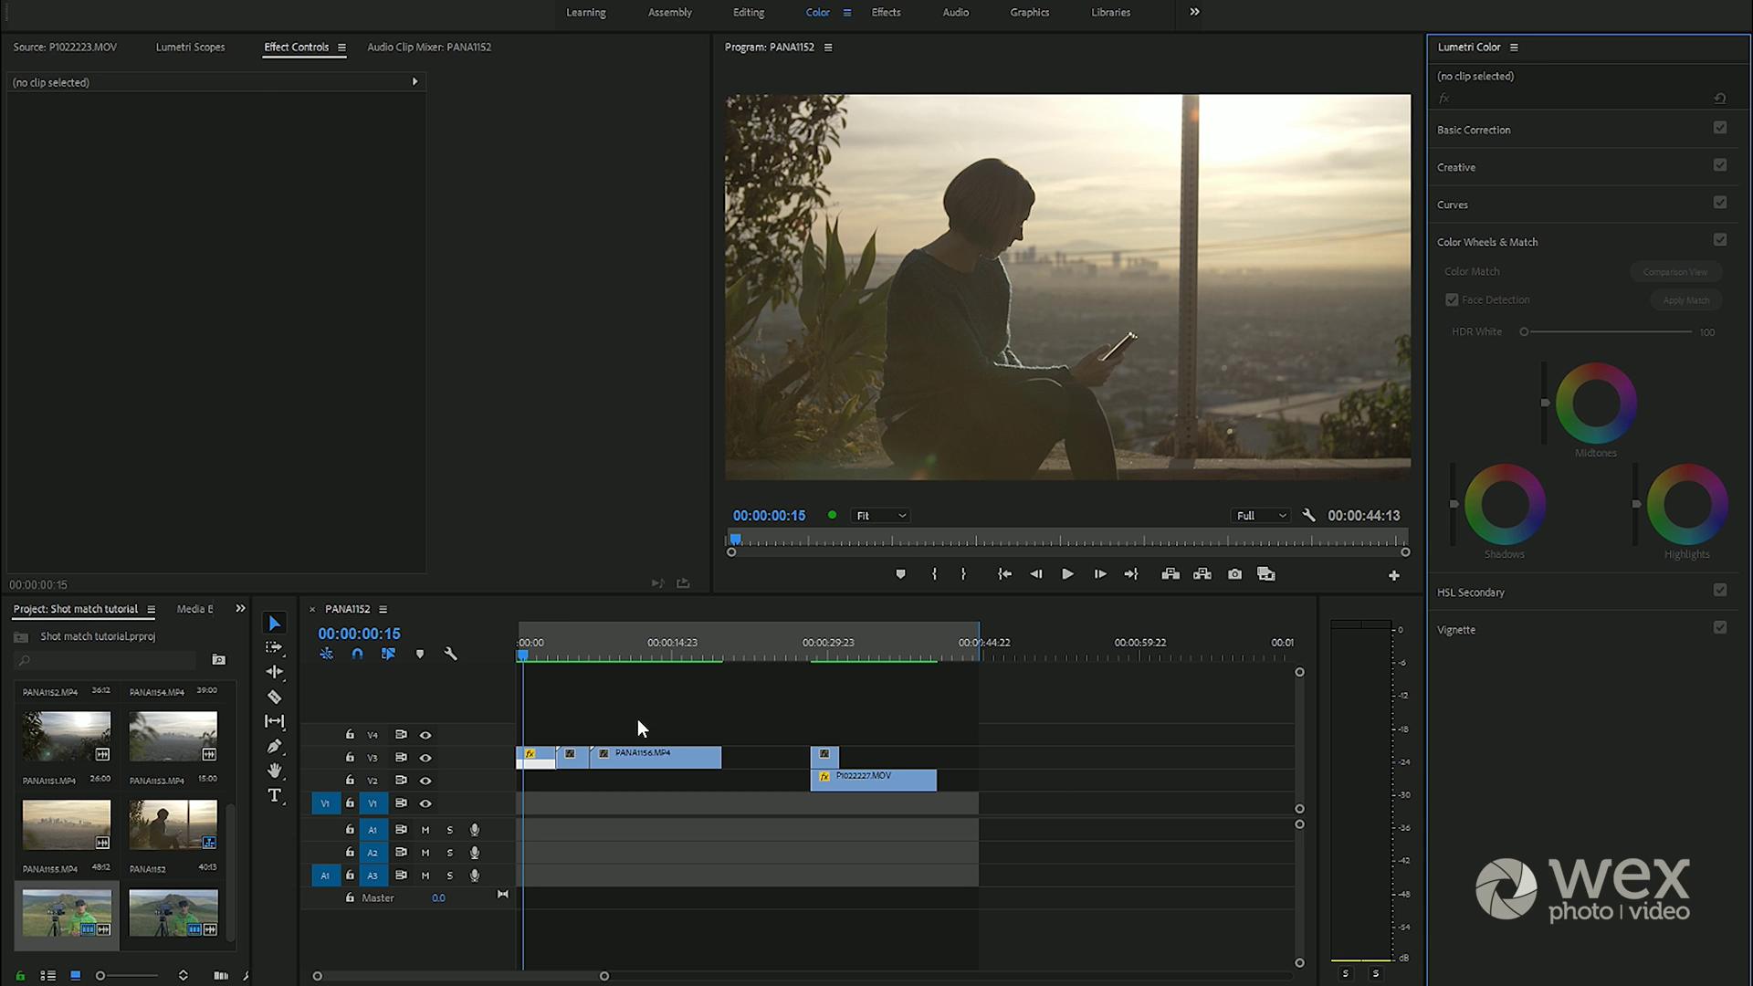
pyautogui.click(535, 761)
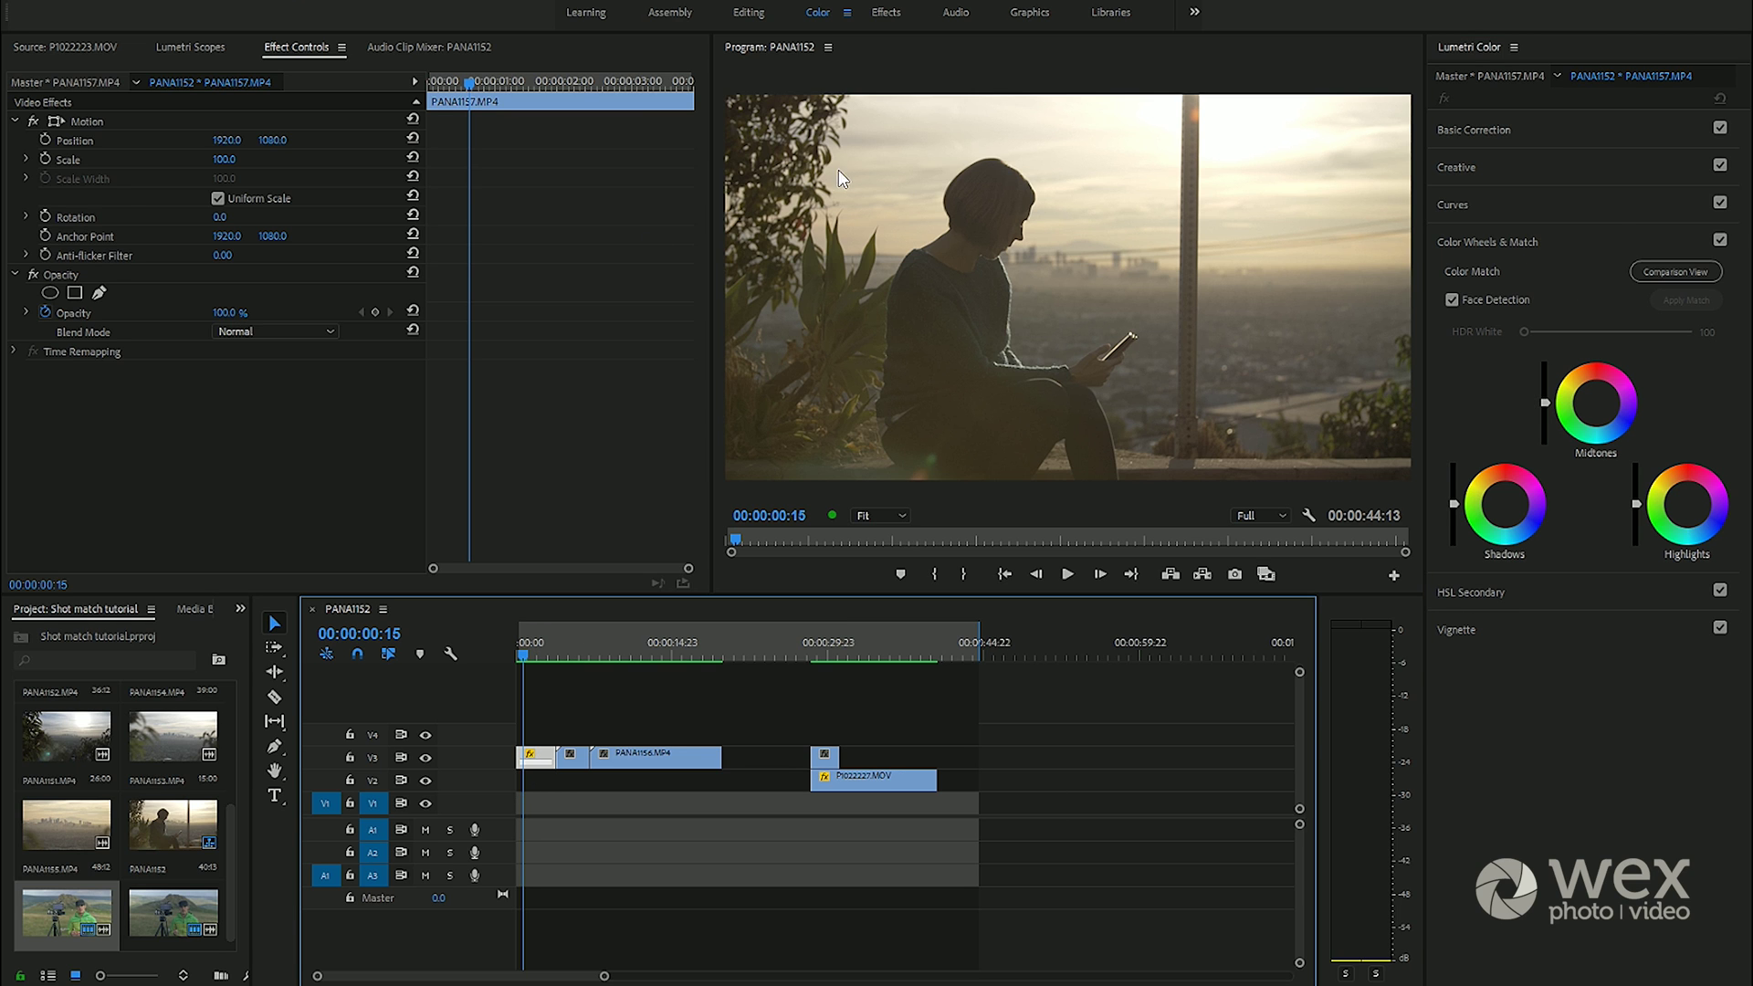
# Turn on Comparison View to show the woman reference beside skyline clip PANA1152.MP4
pyautogui.click(1661, 272)
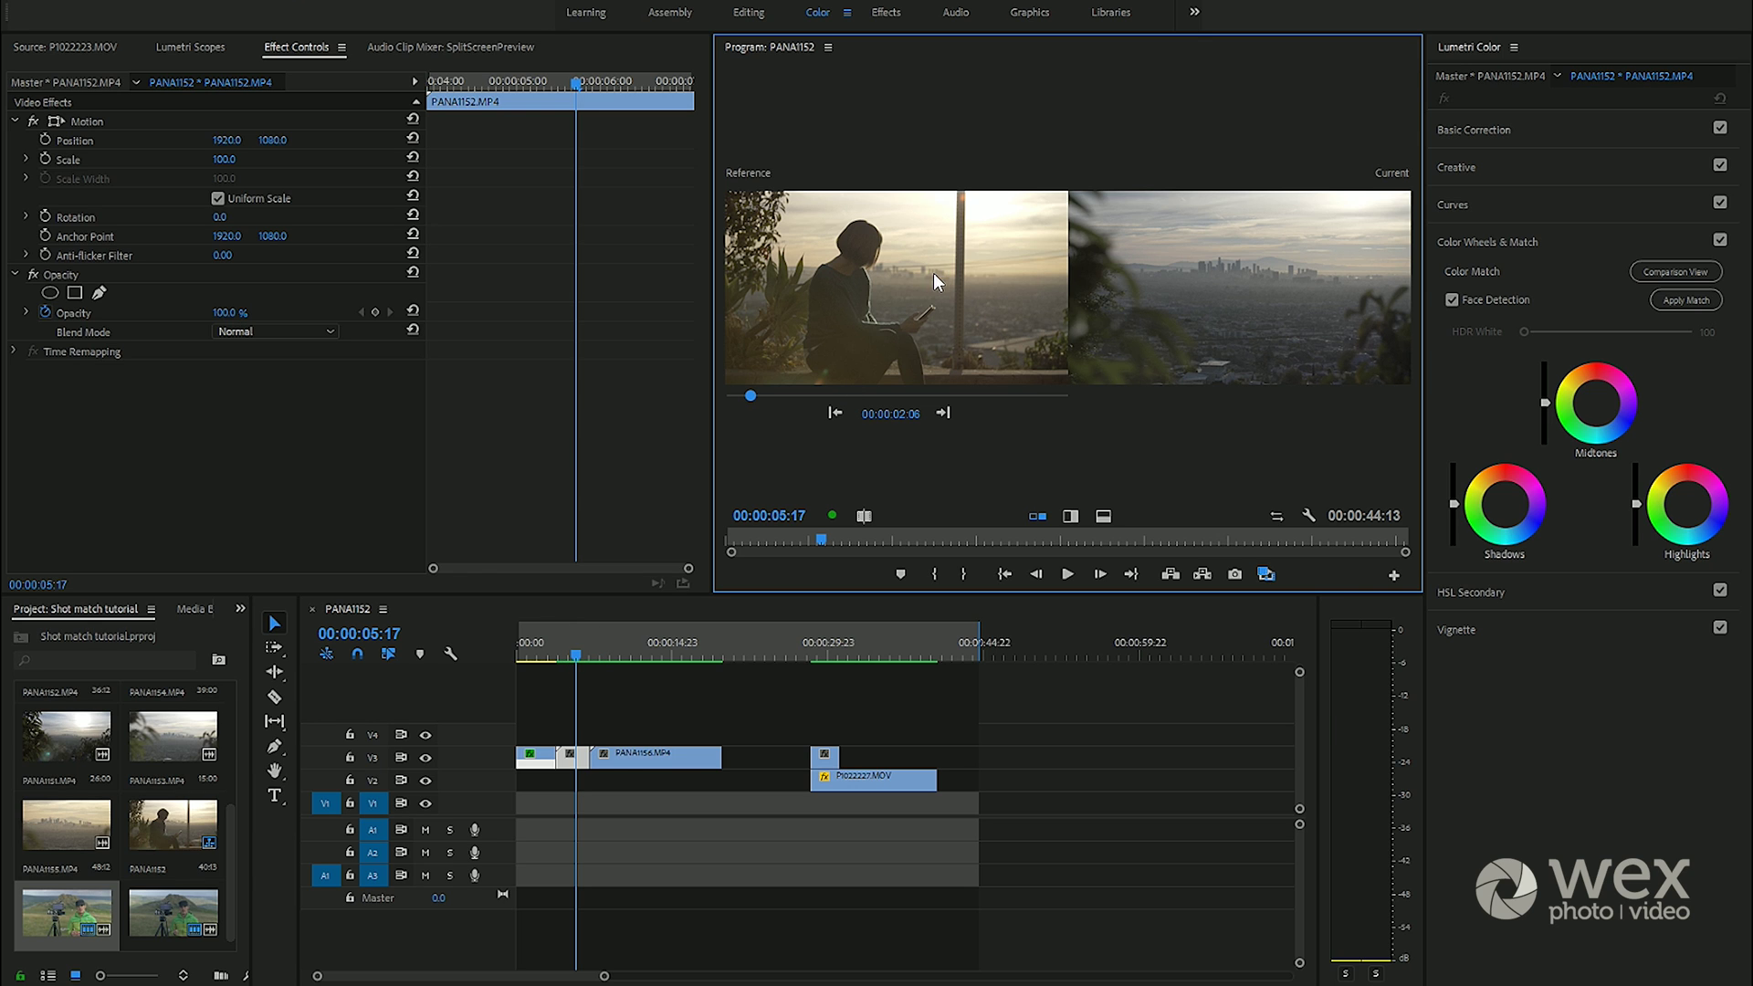
# Apply Match so PANA1152.MP4 takes on the woman reference's colours
pyautogui.click(1679, 299)
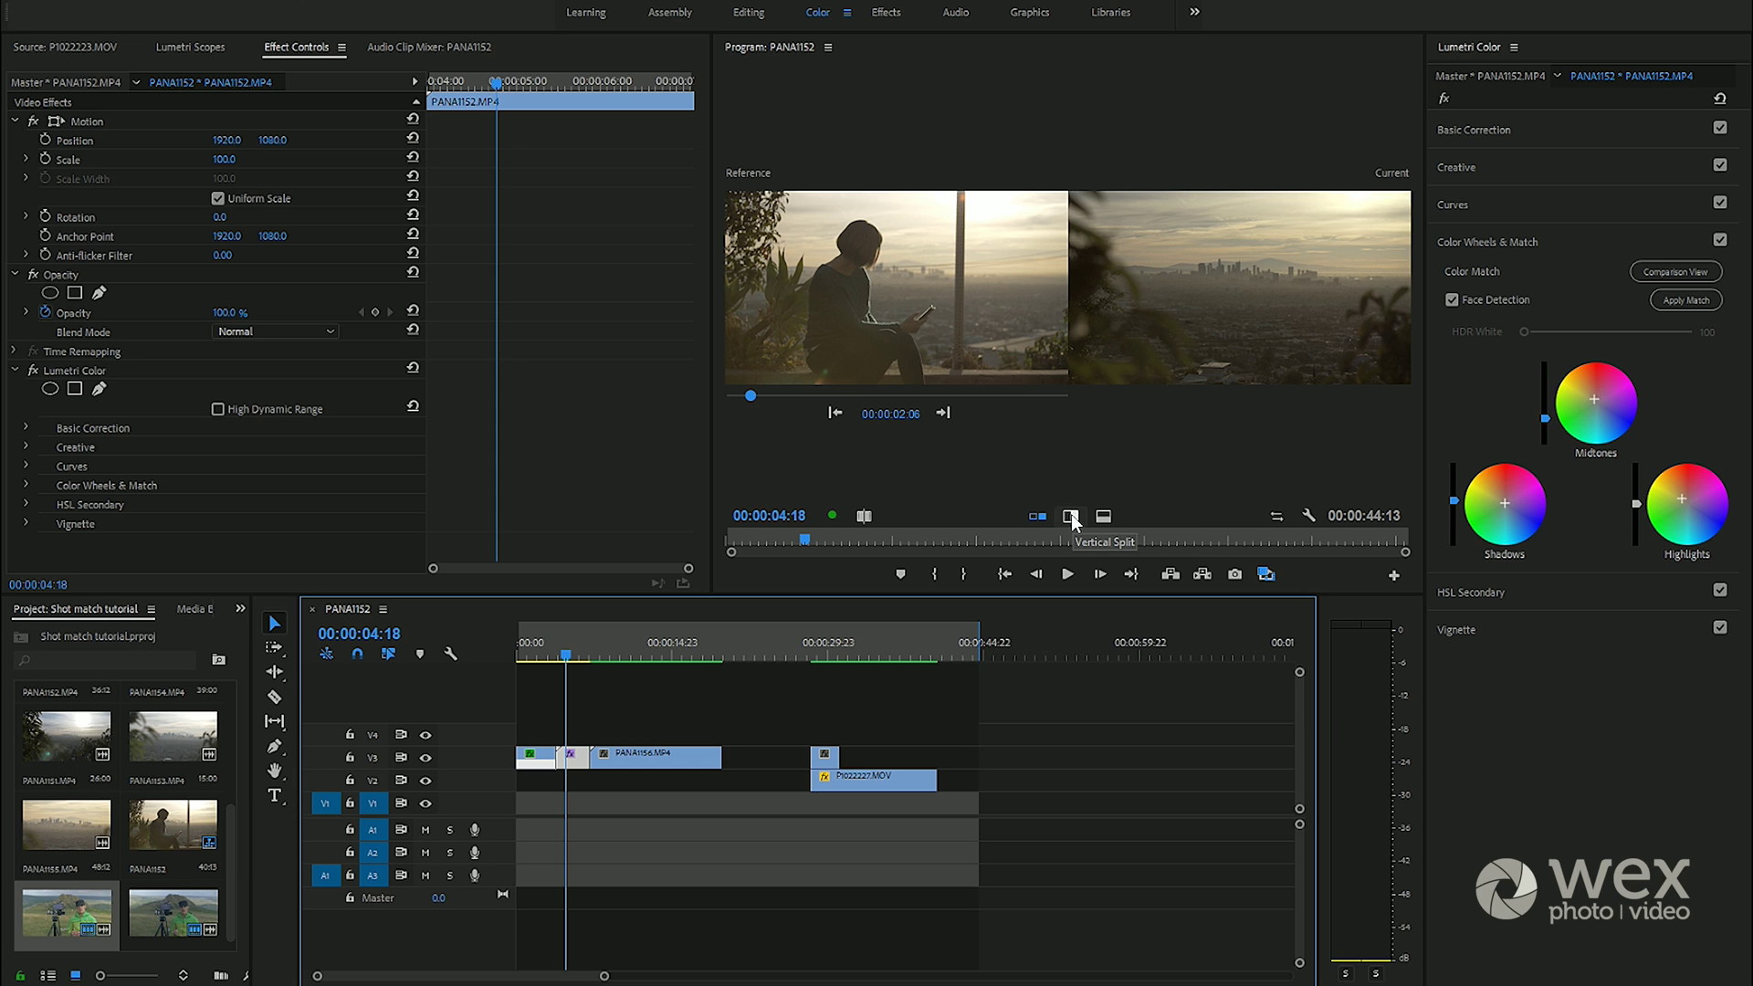
pyautogui.click(1071, 516)
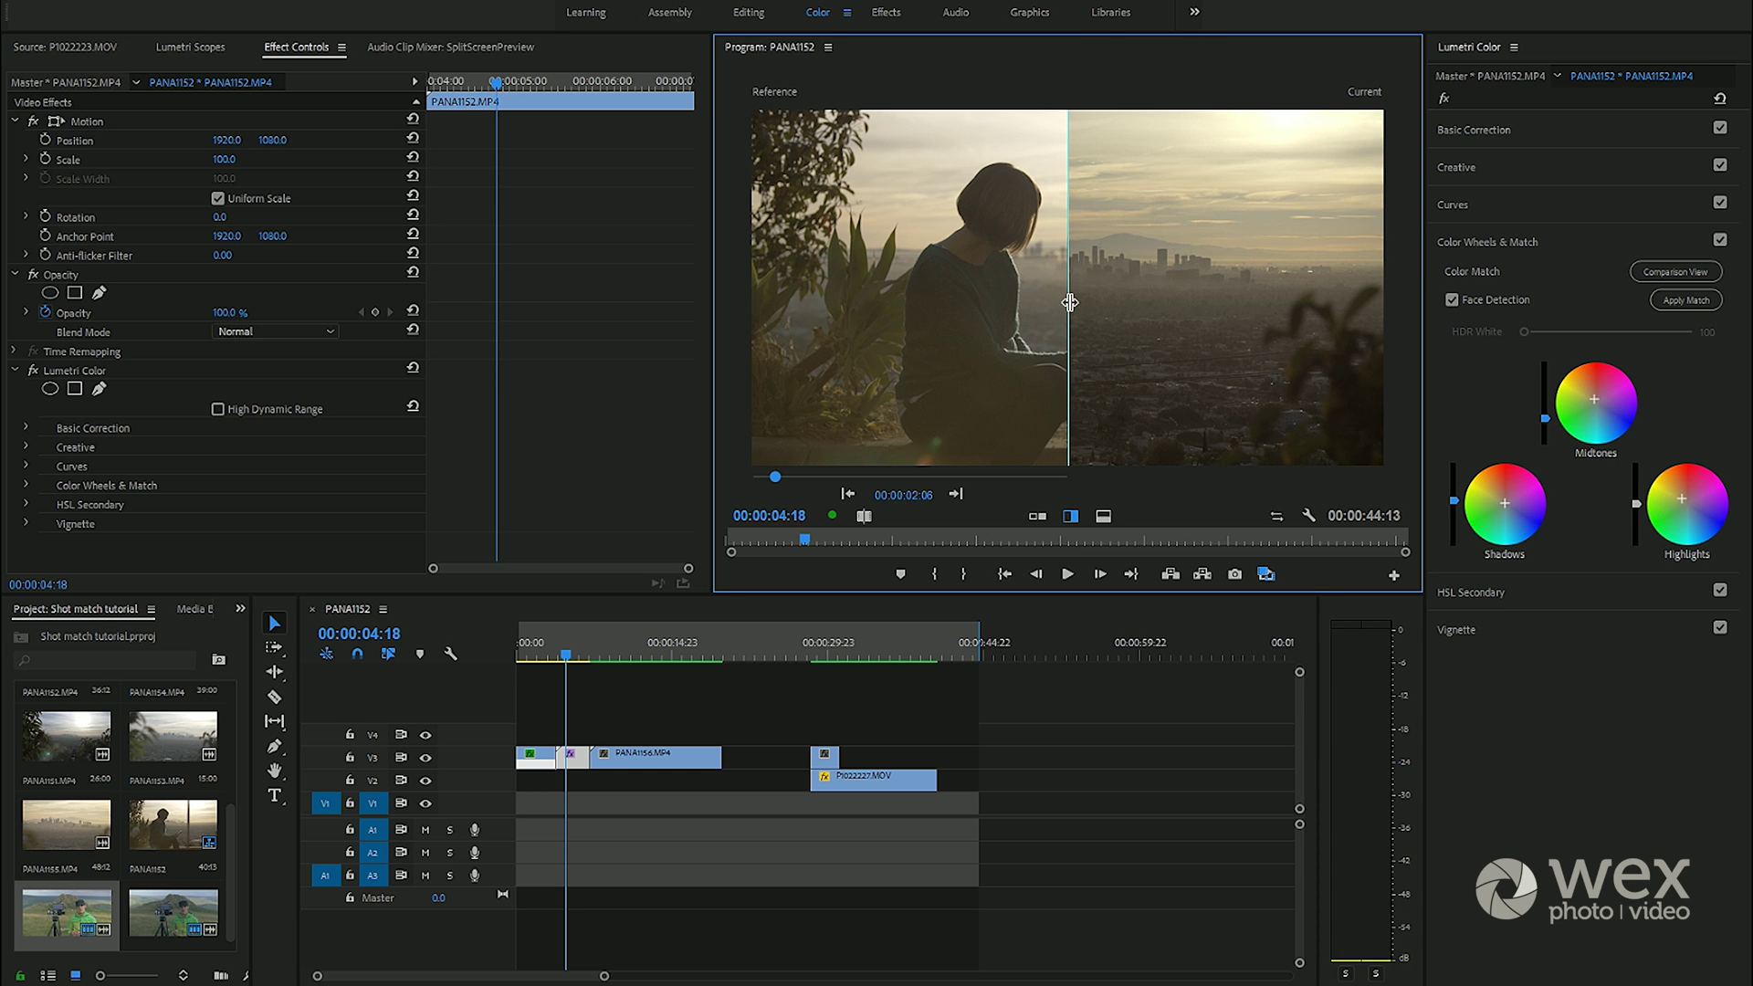
pyautogui.moveTo(1066, 302); pyautogui.dragTo(1079, 383)
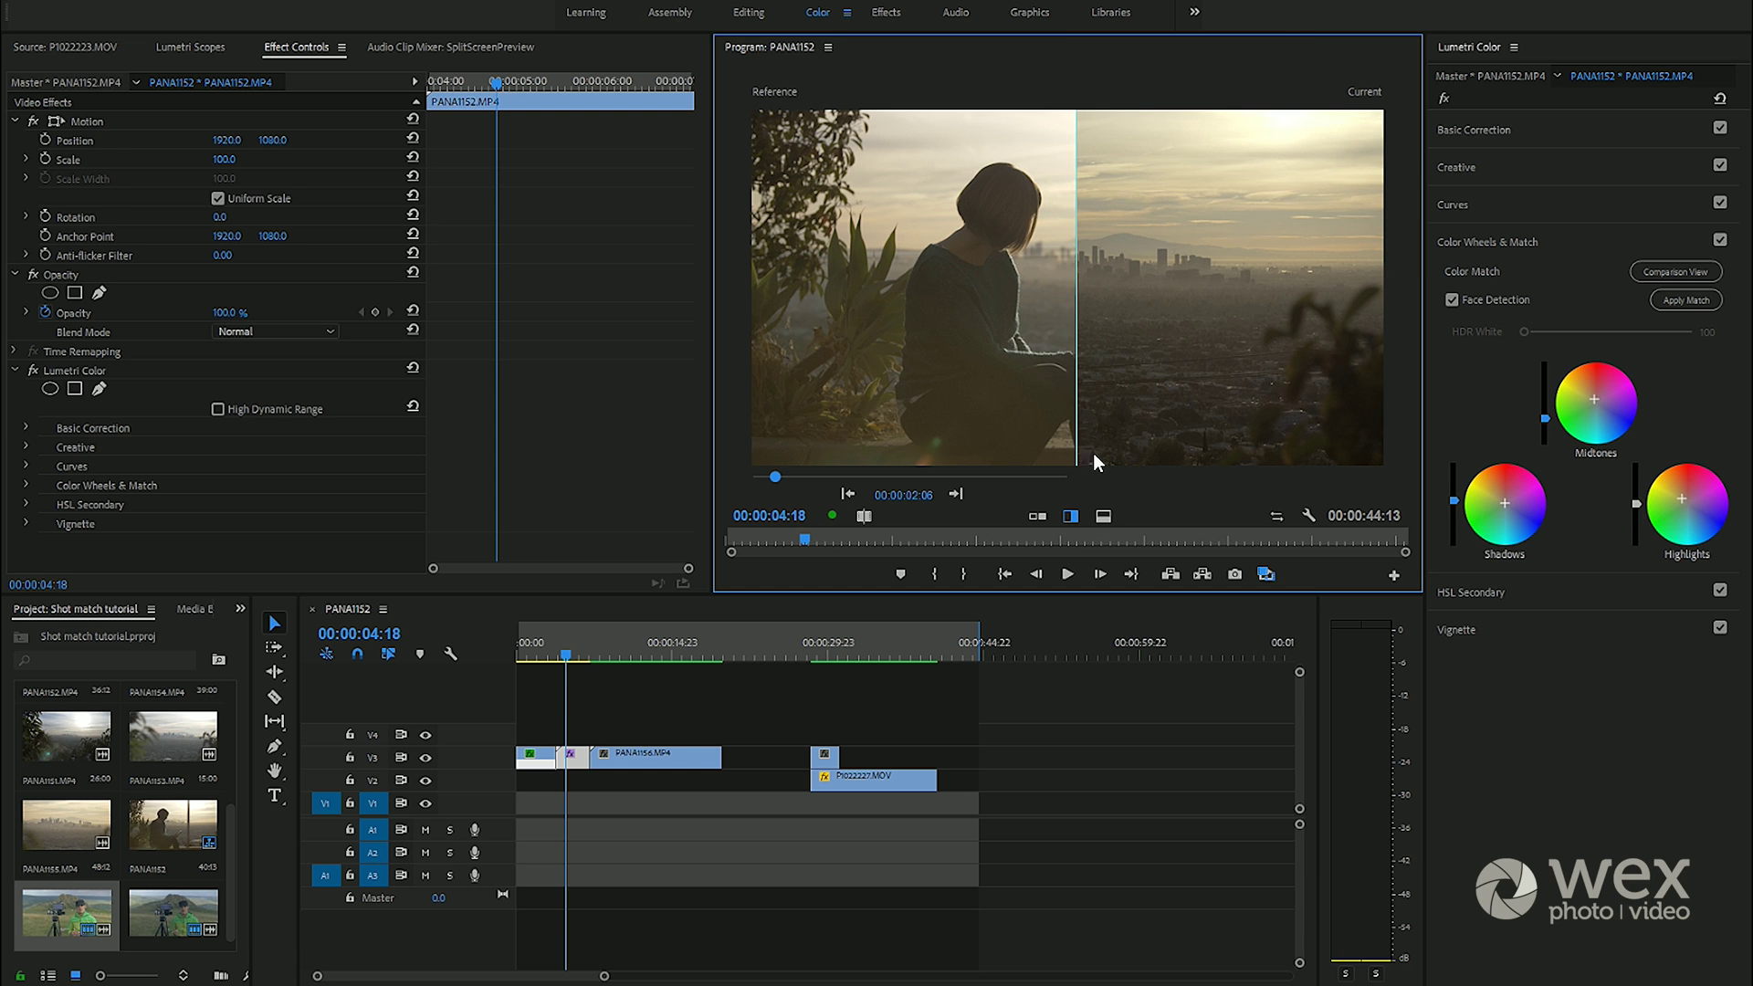
pyautogui.click(1103, 516)
pyautogui.moveTo(1088, 288); pyautogui.dragTo(1147, 260)
pyautogui.click(1037, 516)
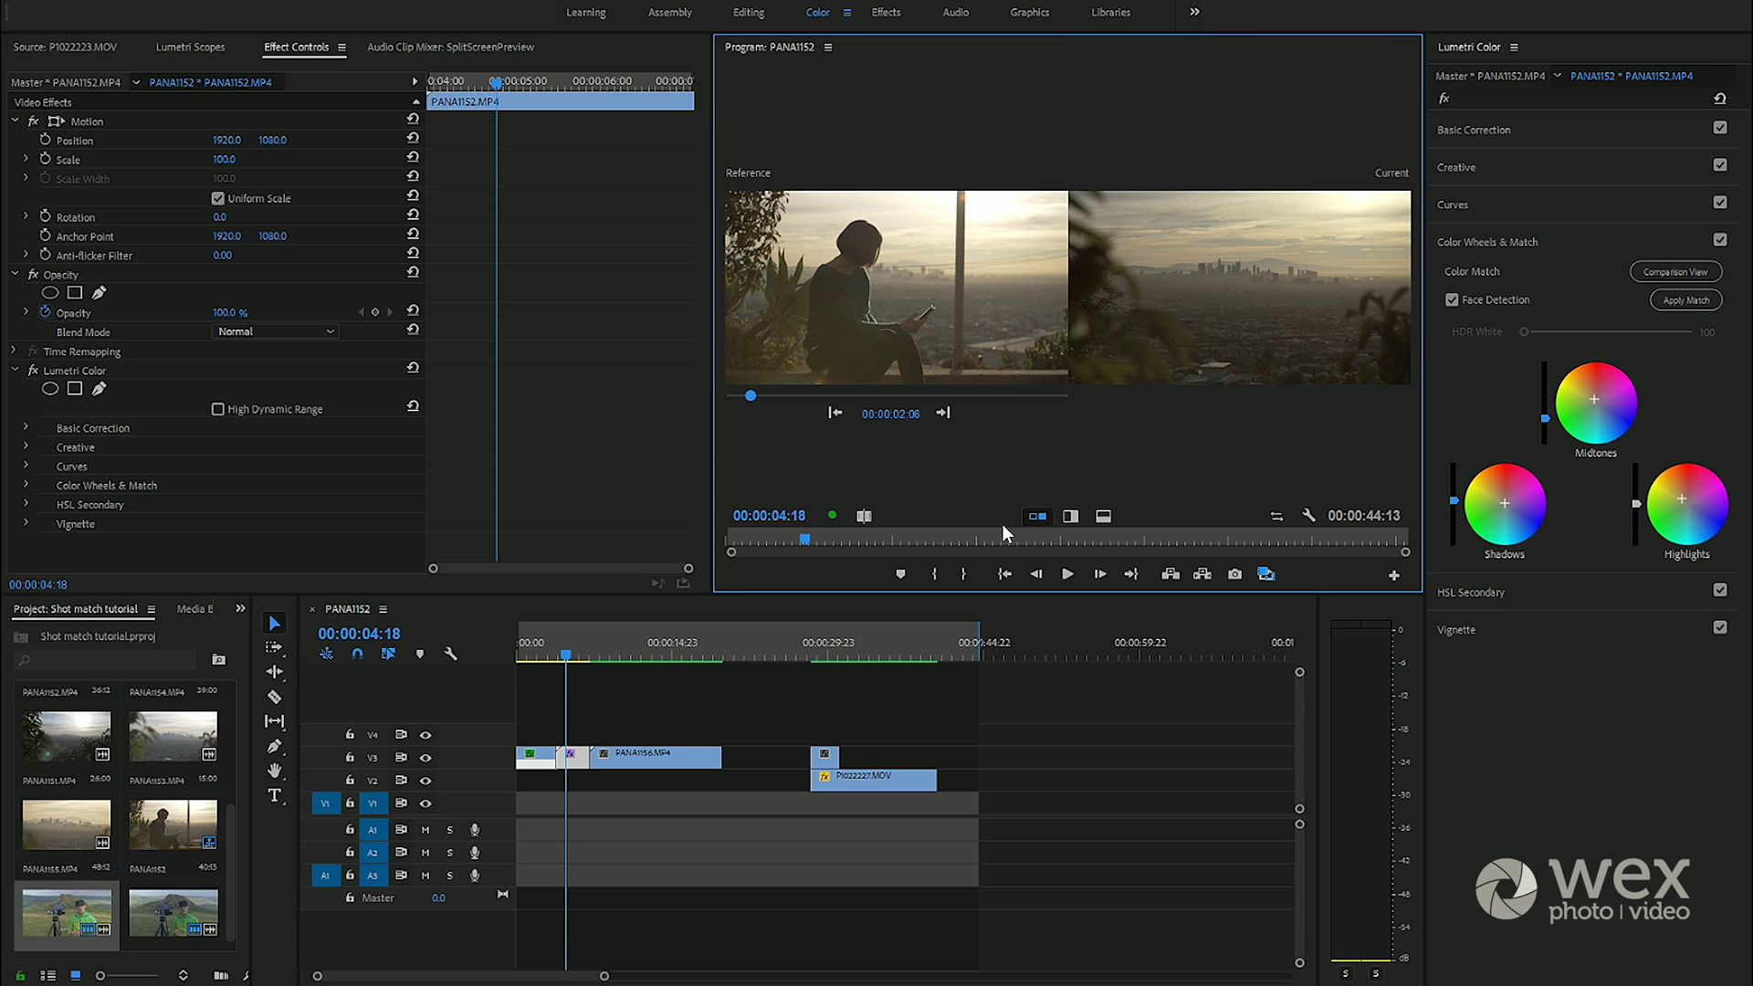
# Set skyline Temperature 31.9, Whites 30.8, Blacks -35.1, and review it in Vertical Split
pyautogui.click(862, 517)
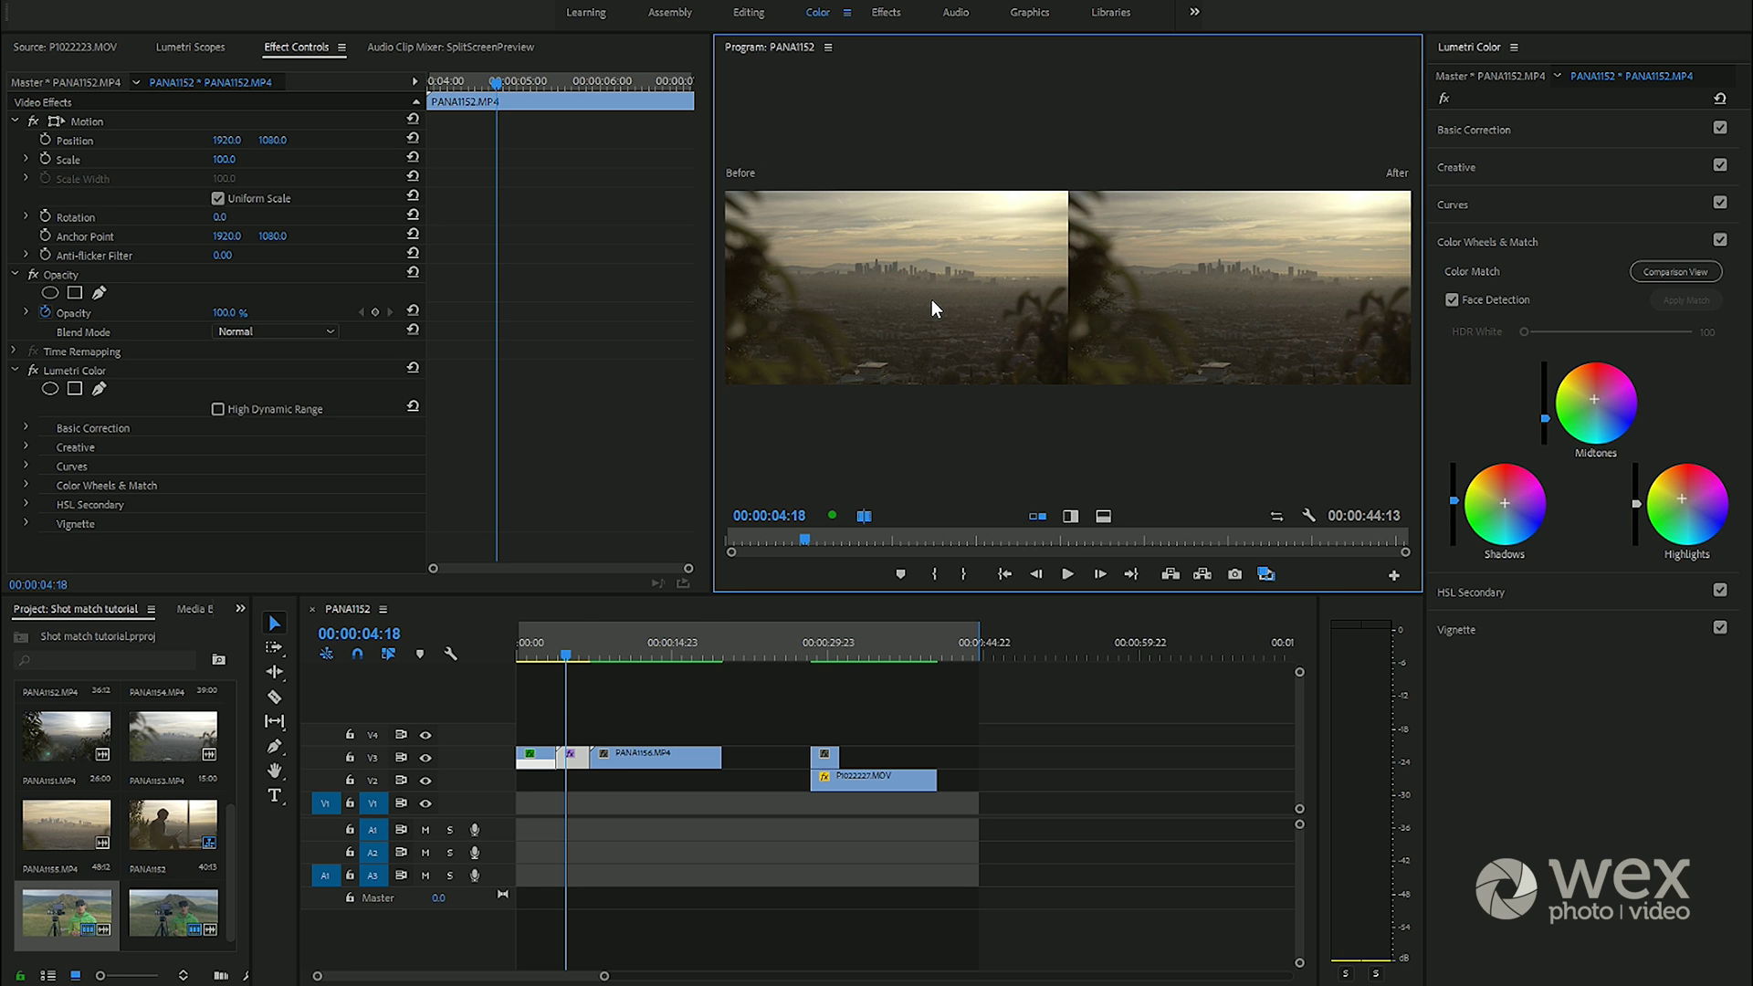
pyautogui.click(1507, 132)
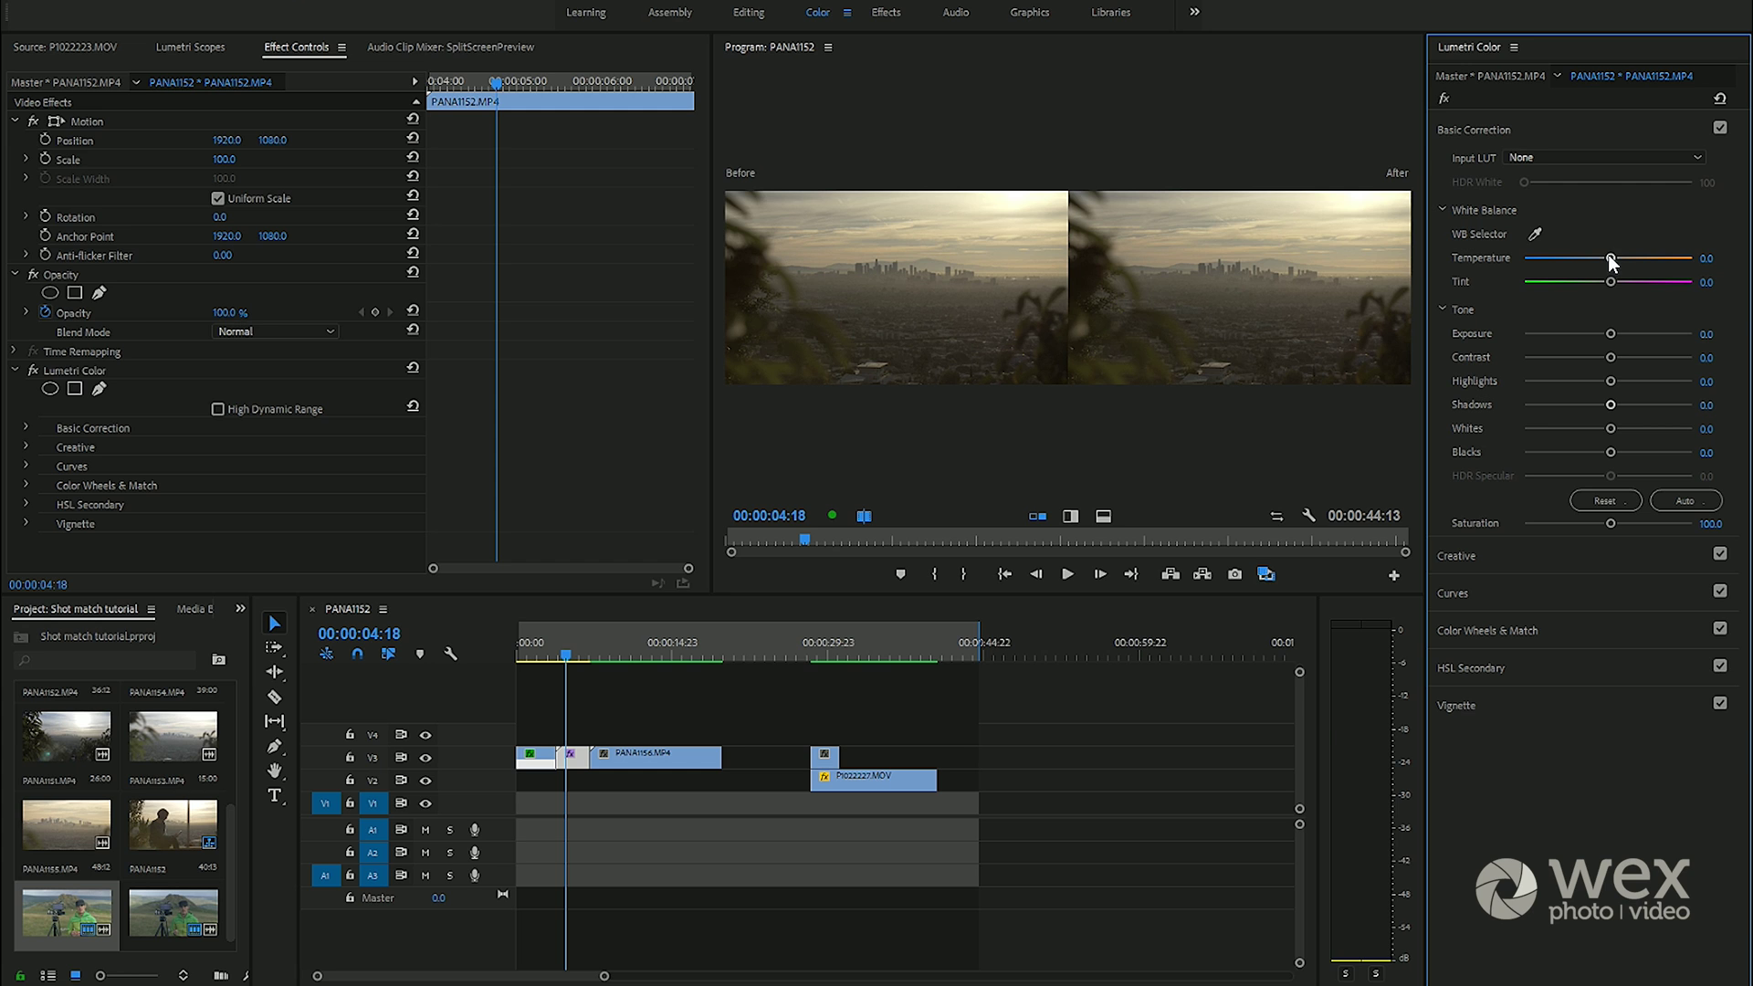
pyautogui.moveTo(1608, 257); pyautogui.dragTo(1633, 257)
pyautogui.moveTo(1607, 452); pyautogui.dragTo(1589, 451)
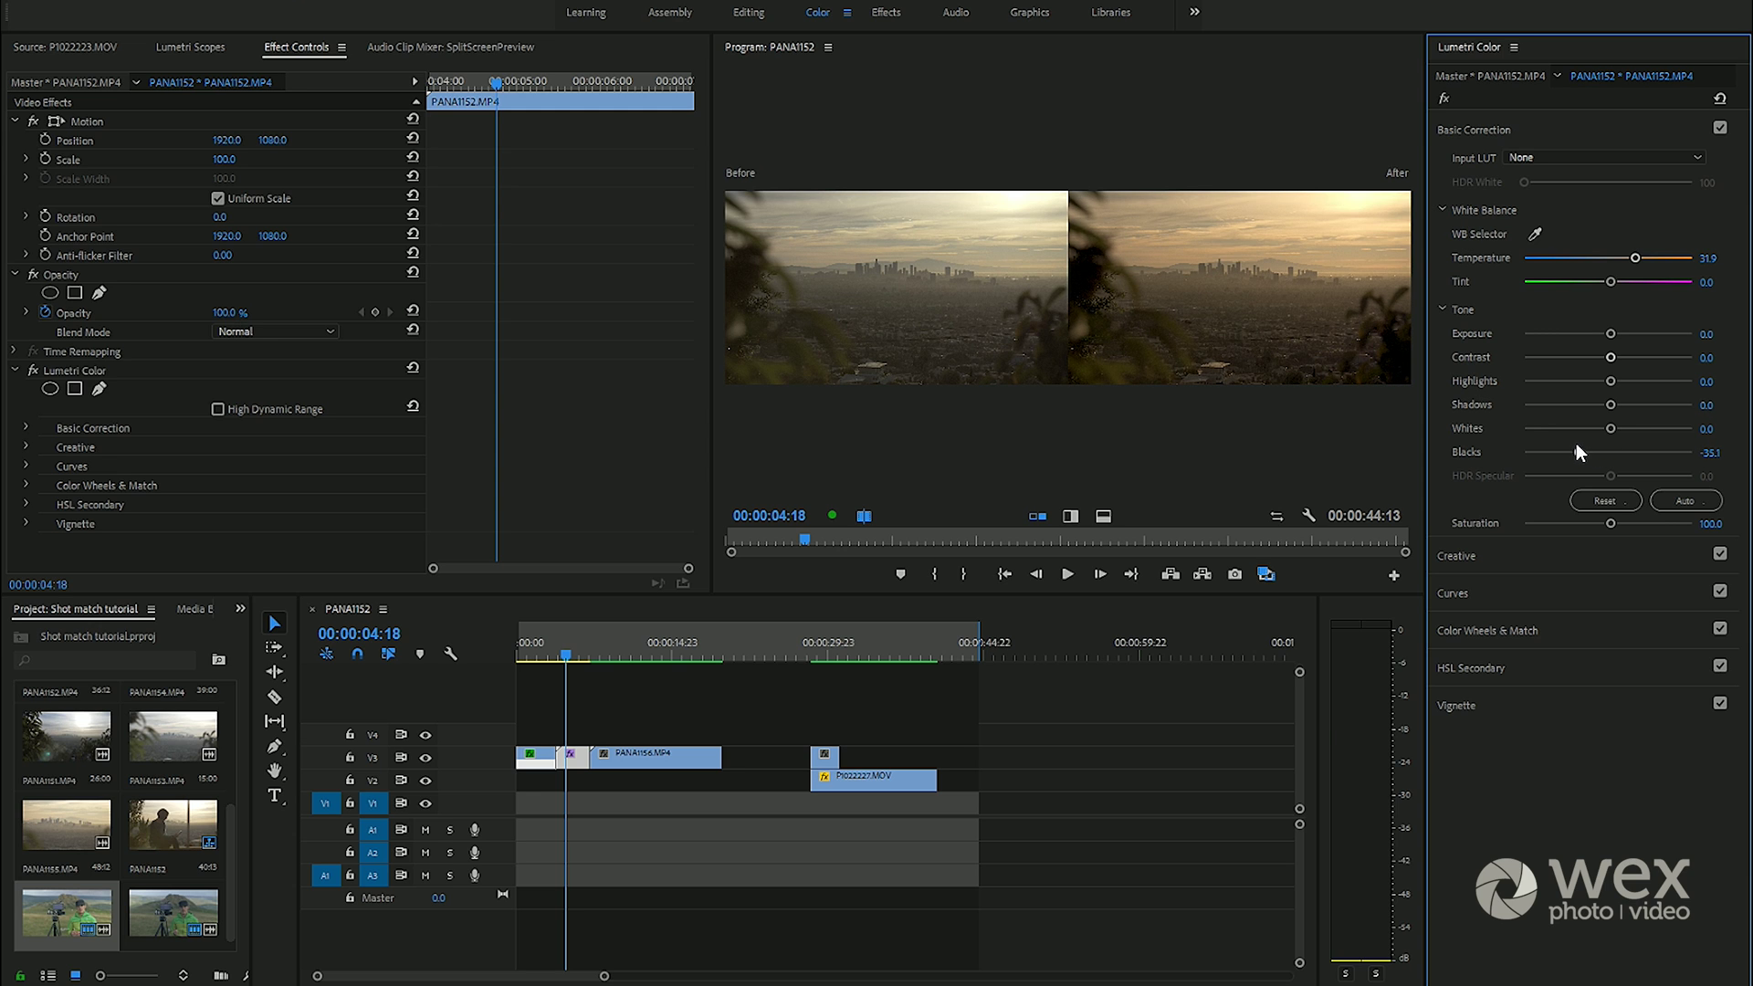
pyautogui.moveTo(1606, 428); pyautogui.dragTo(1632, 428)
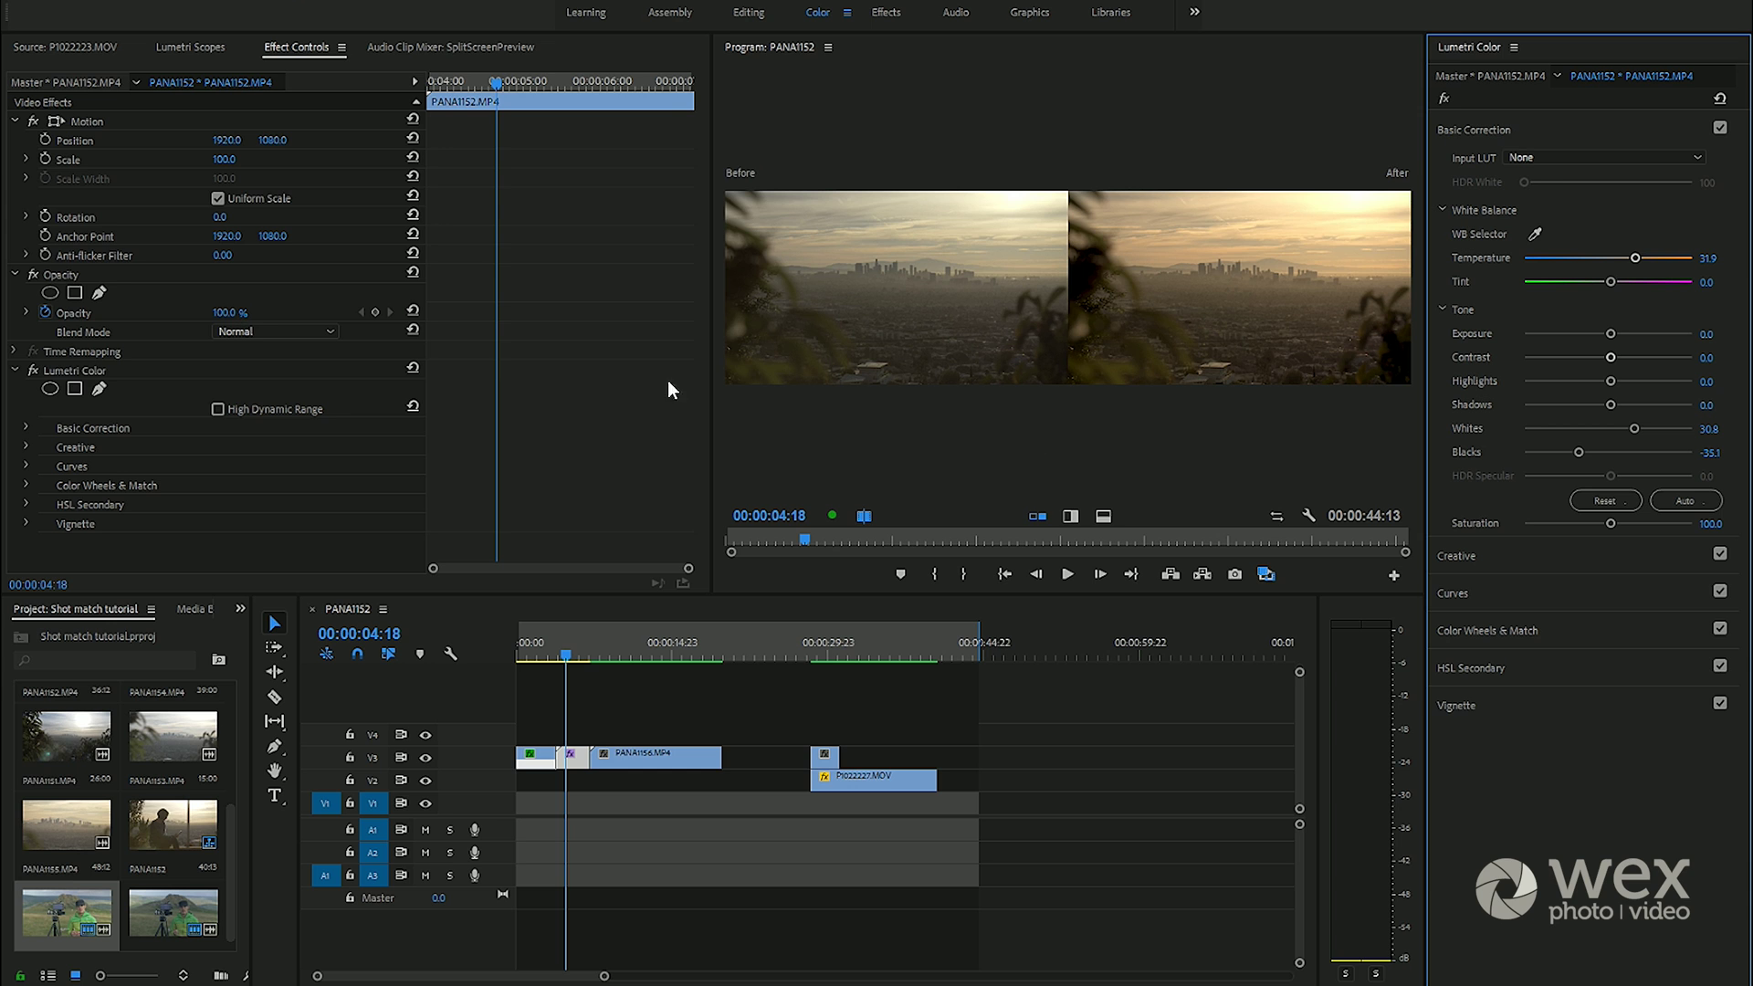
pyautogui.click(1070, 516)
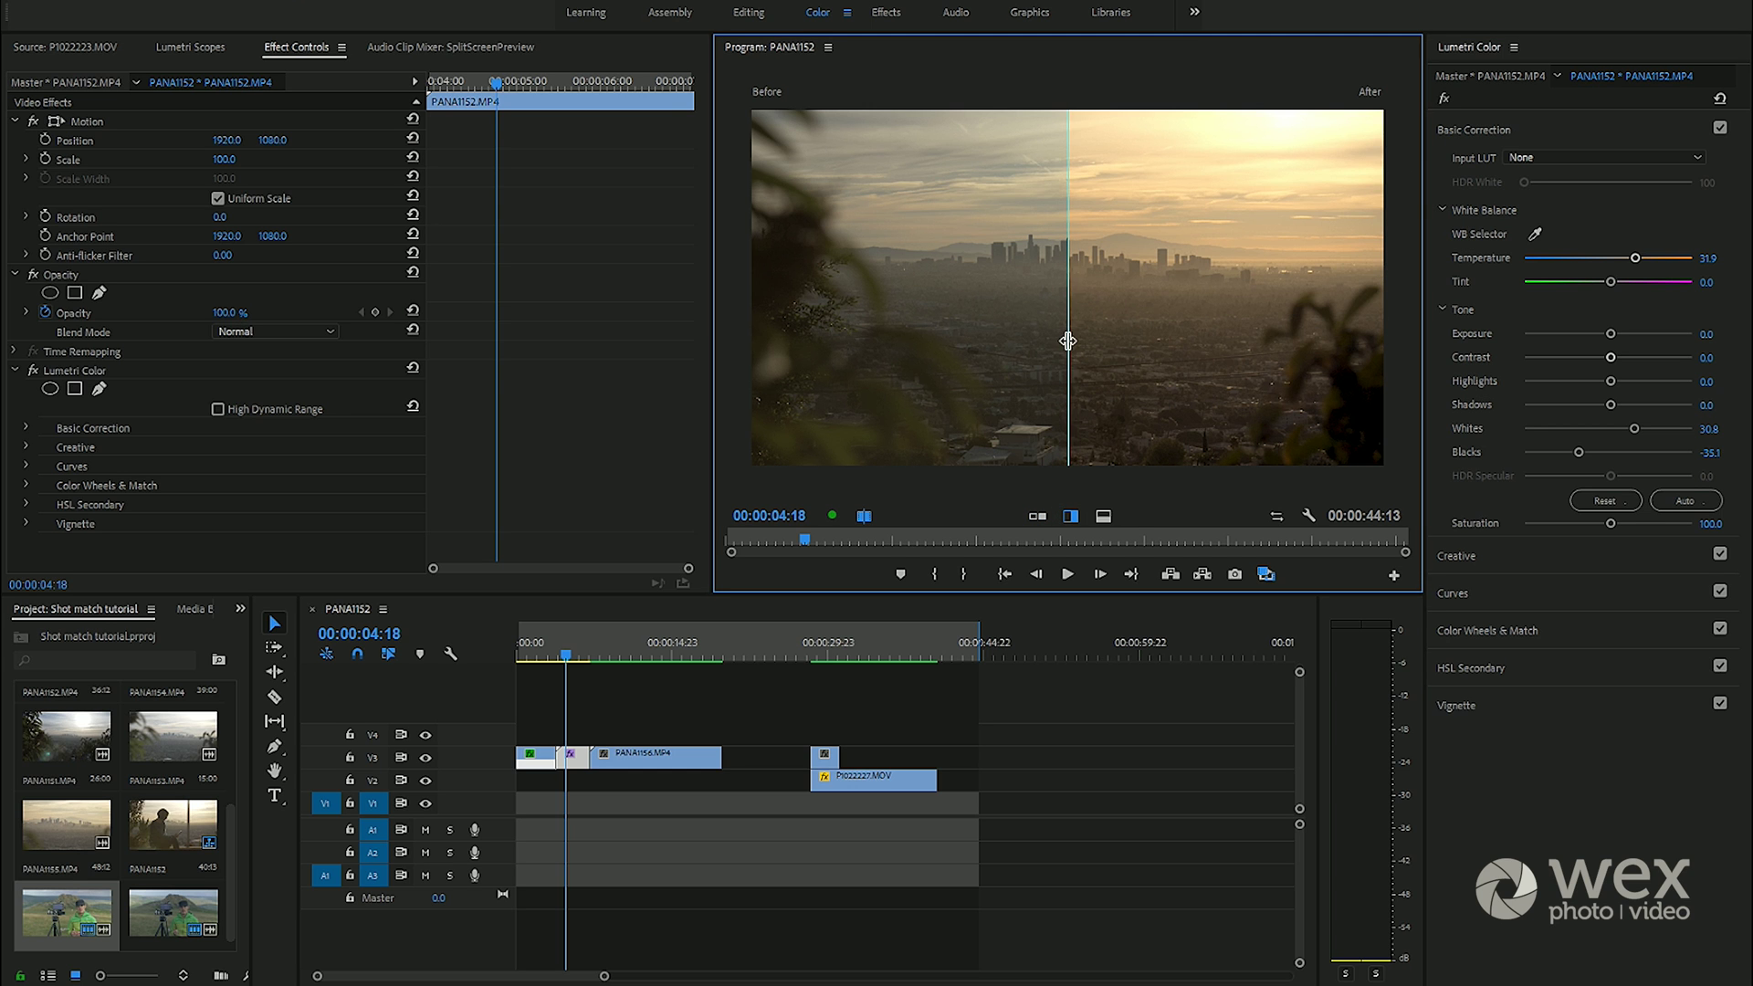
pyautogui.moveTo(1068, 340); pyautogui.dragTo(1092, 394)
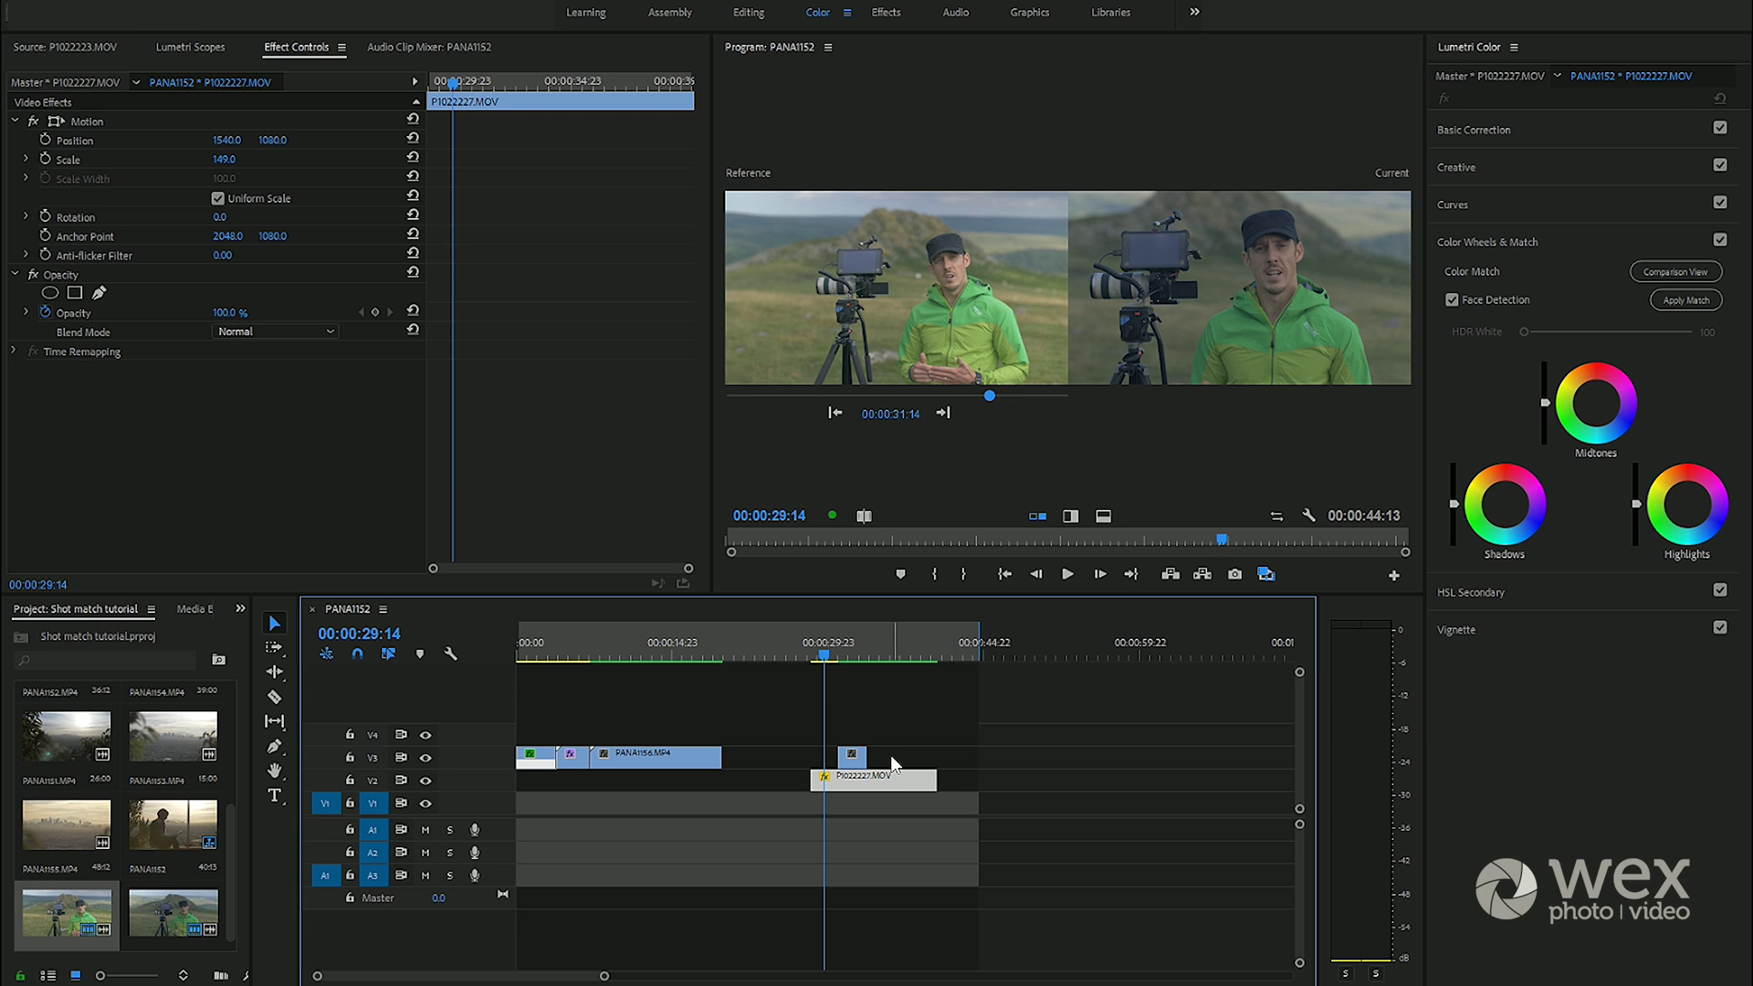
# Match P1022227.MOV to the mid shot, check it in Vertical Split, then return to Side by Side
pyautogui.click(1687, 299)
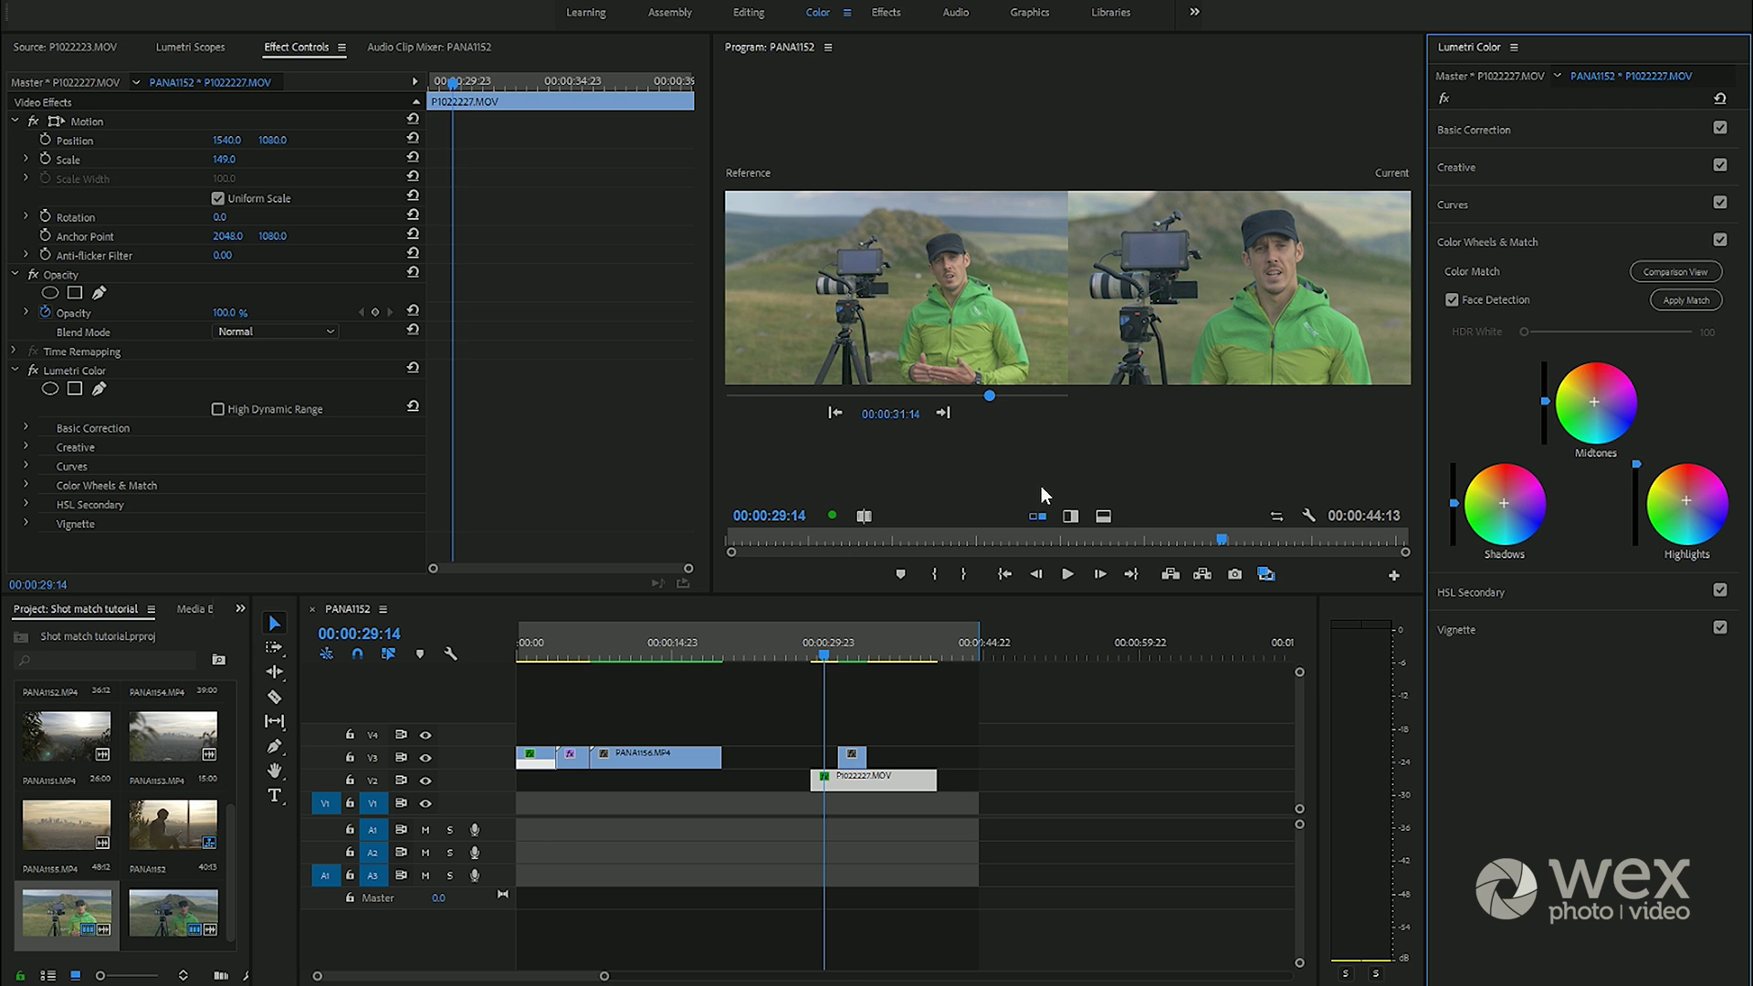
pyautogui.click(1071, 515)
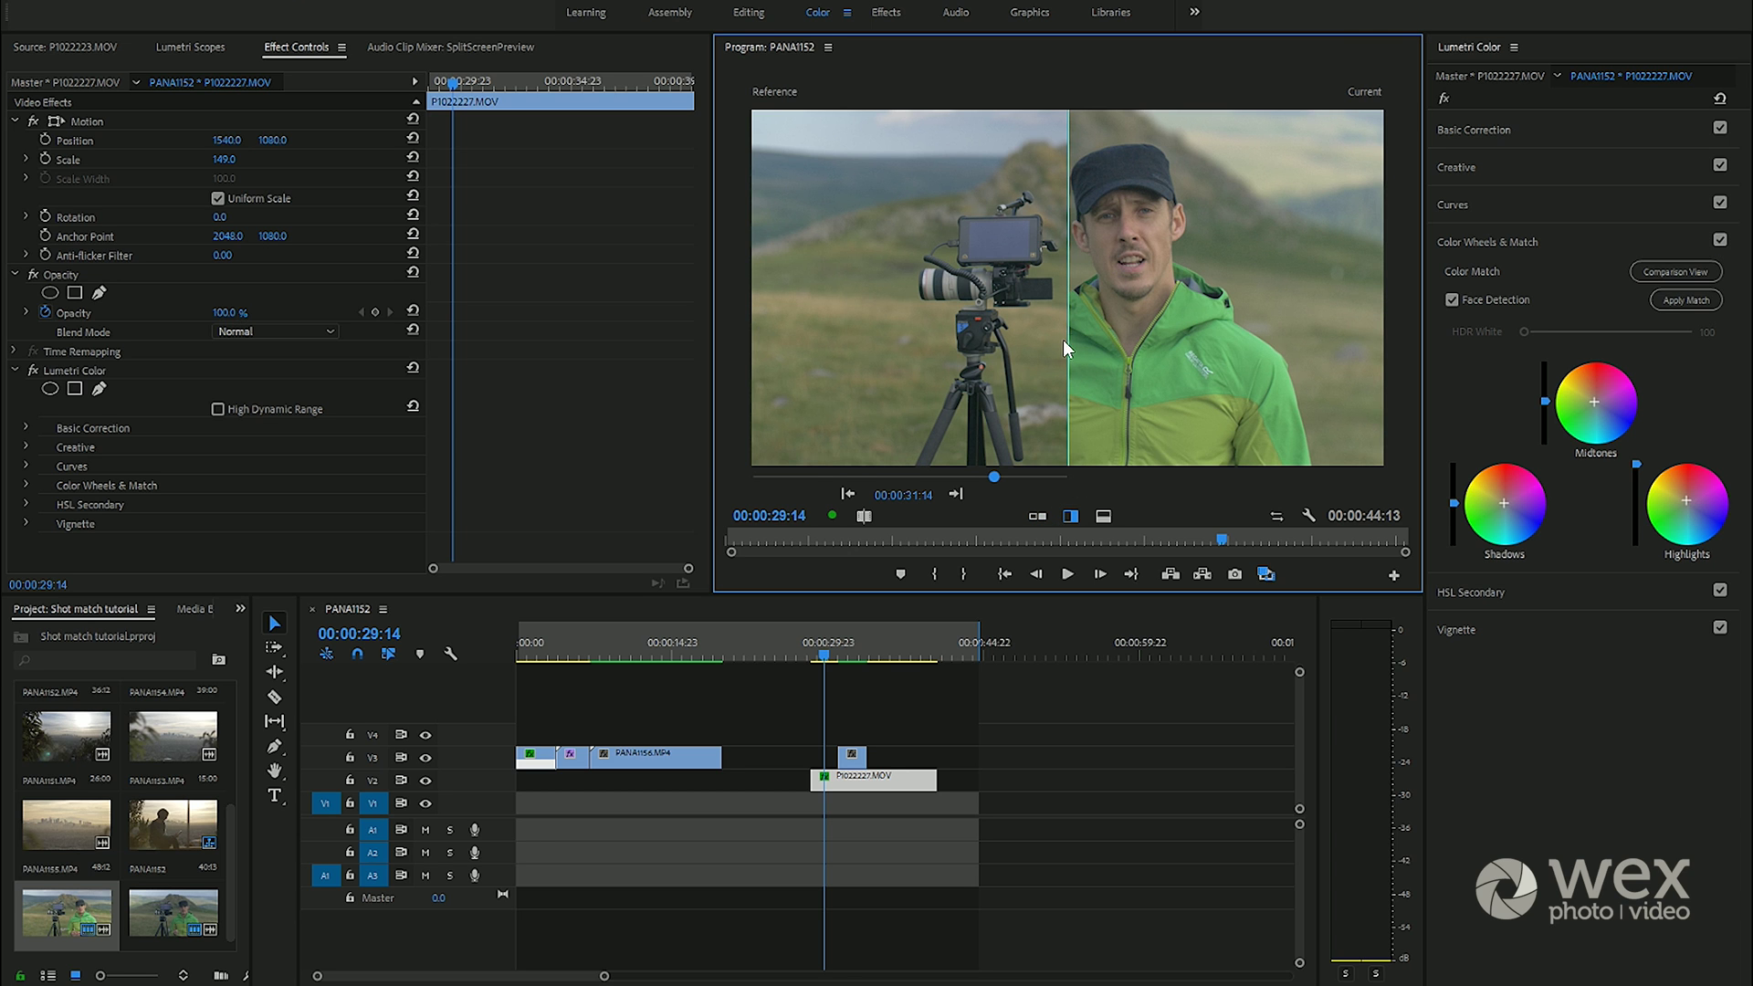
pyautogui.moveTo(1072, 348); pyautogui.dragTo(1075, 390)
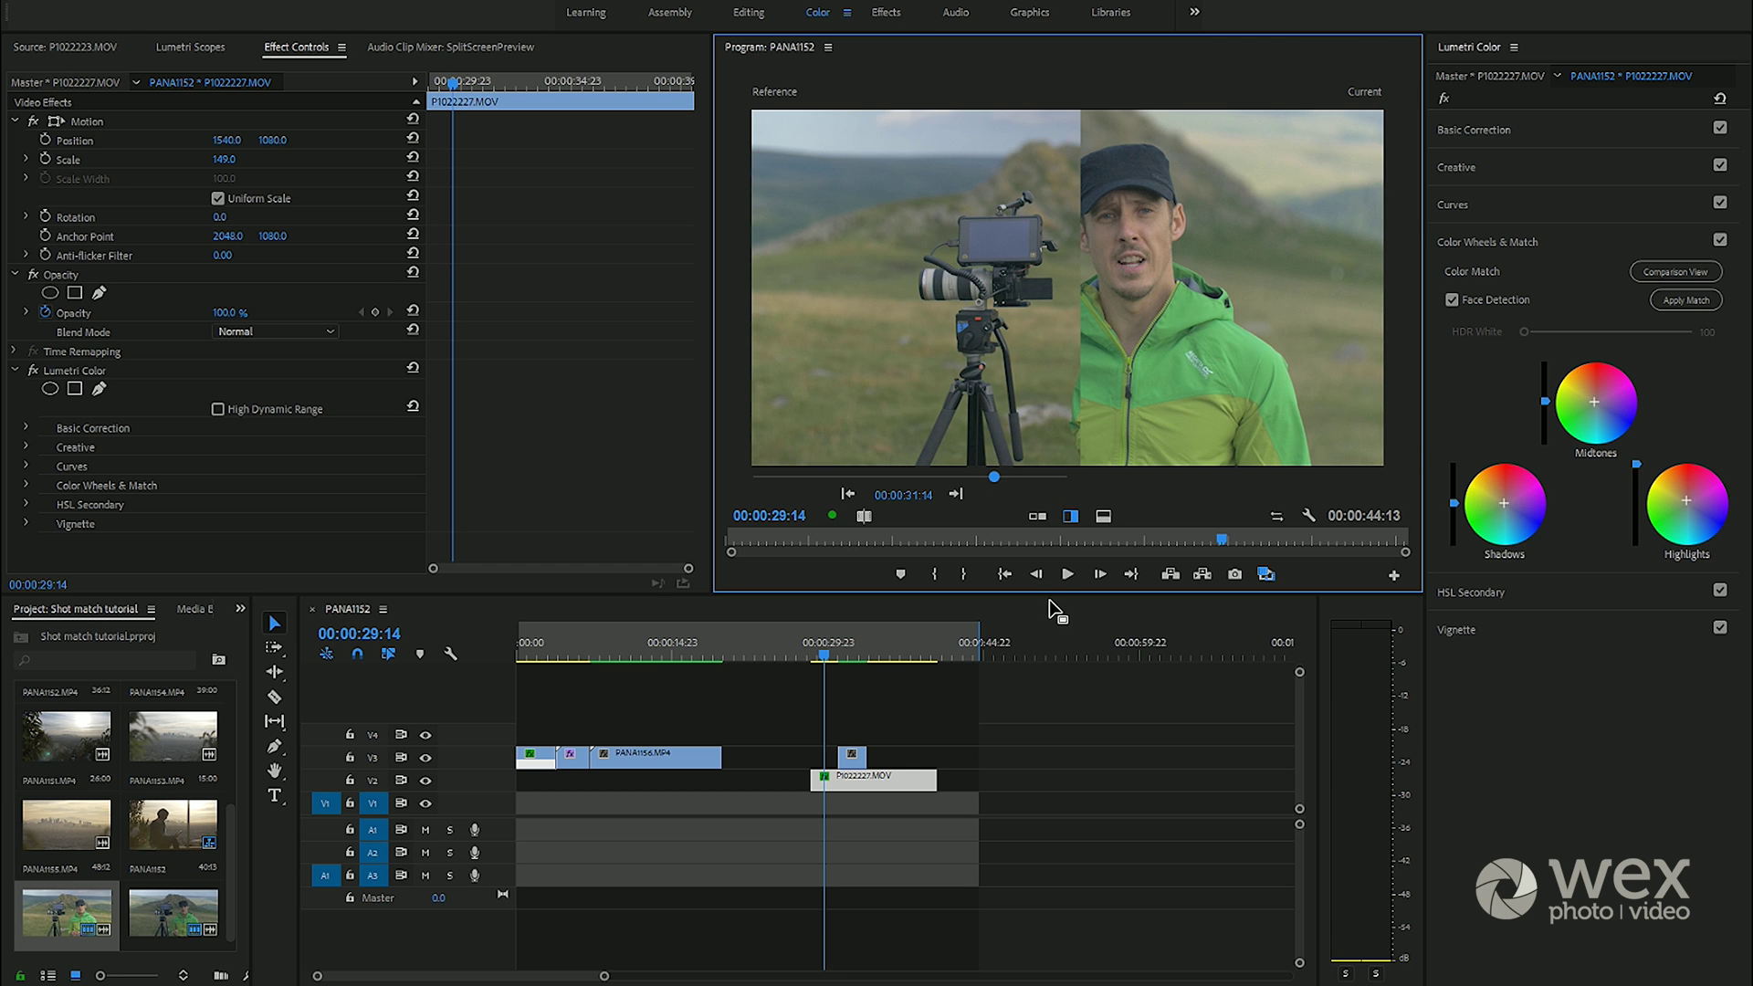
pyautogui.click(1038, 516)
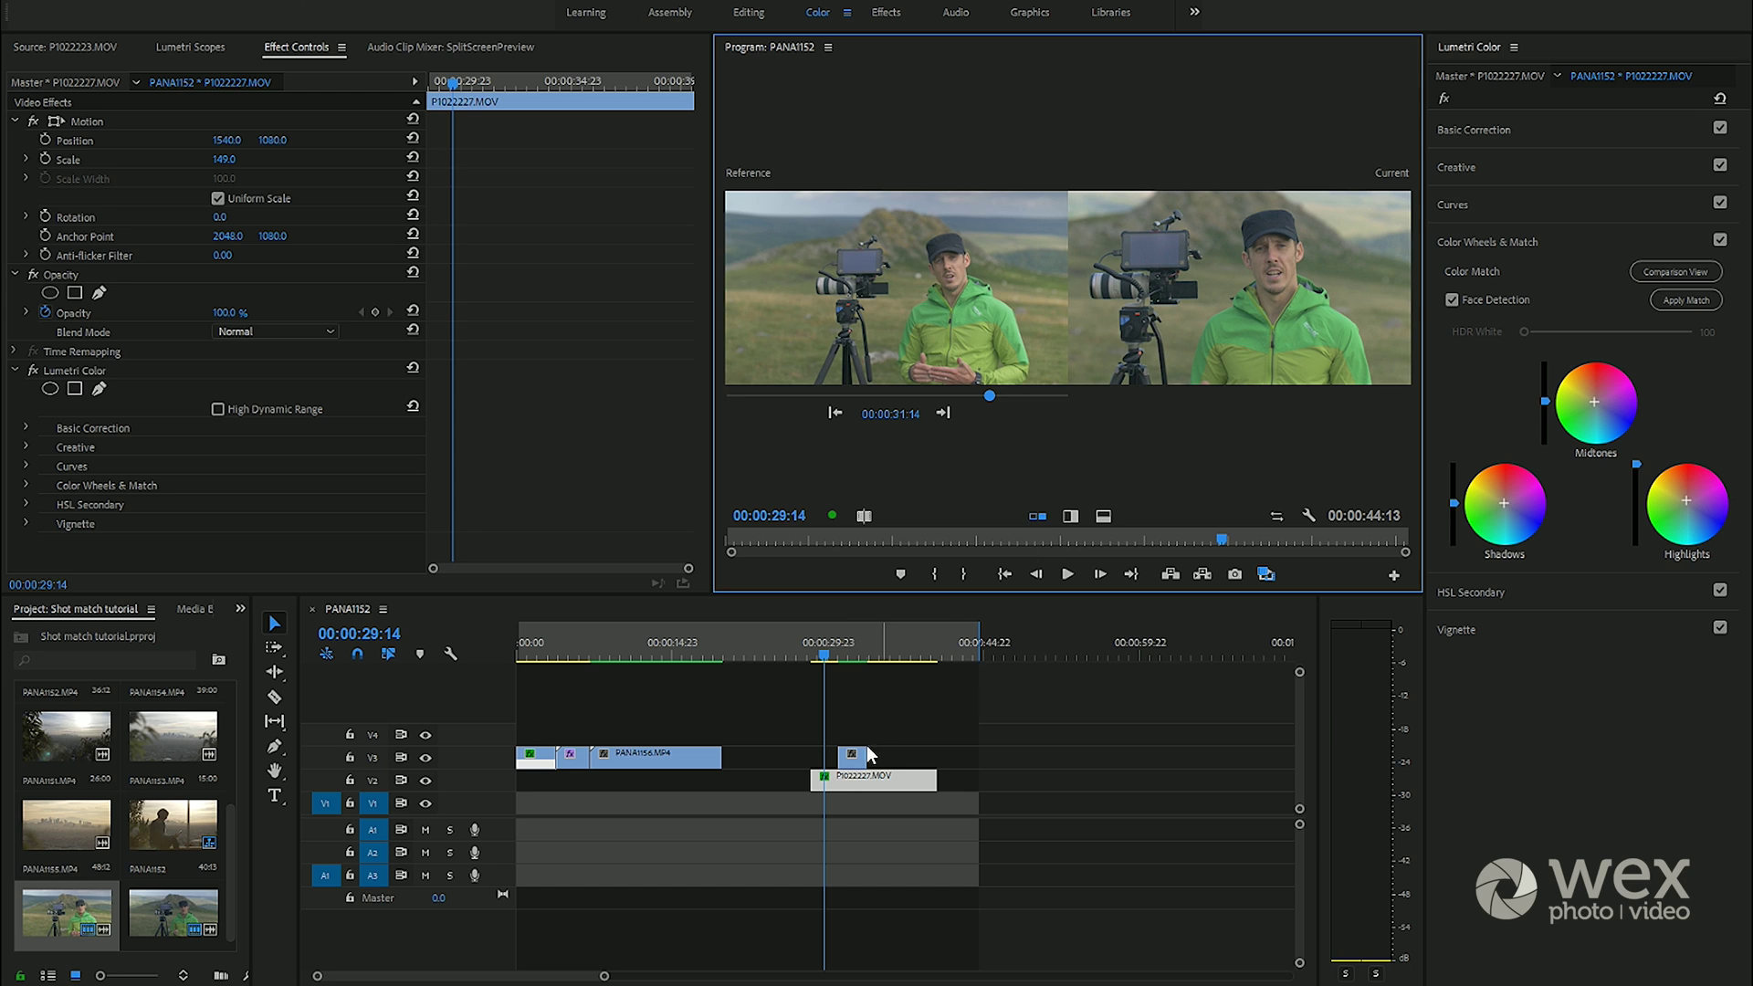
# Raise the close-up's Highlights to 22.2, lower Blacks to -12.4, then bypass Lumetri to compare
pyautogui.click(1497, 136)
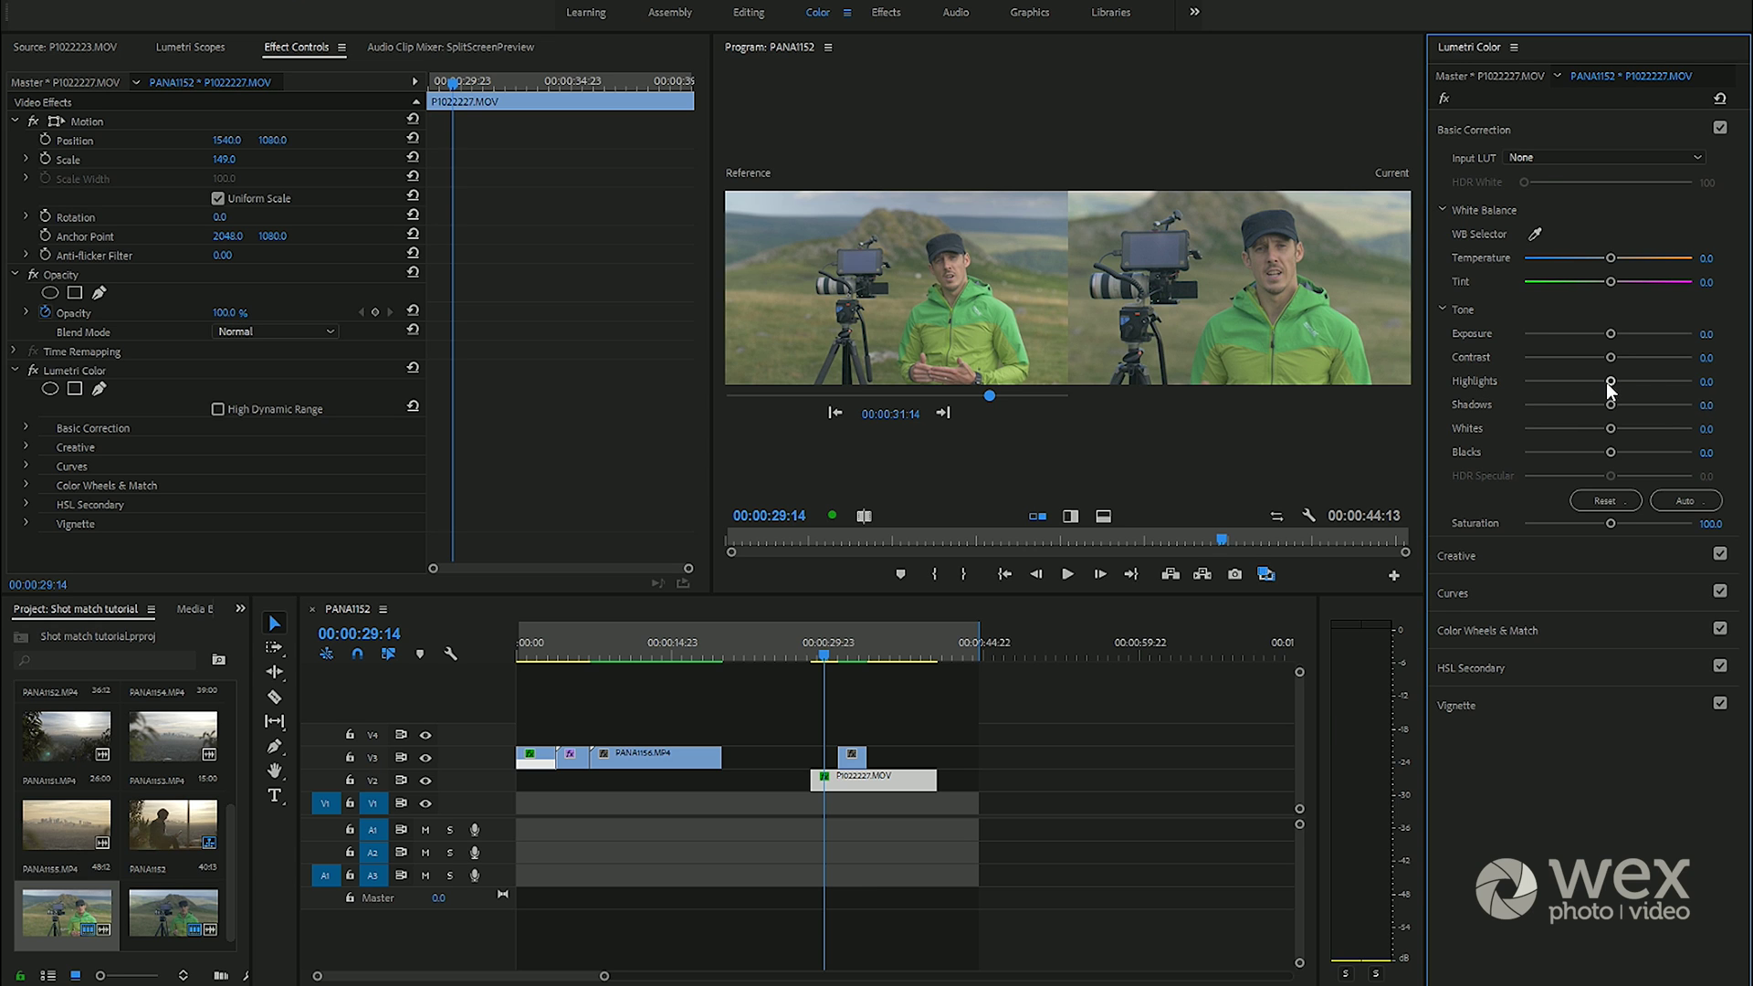
pyautogui.moveTo(1611, 385); pyautogui.dragTo(1617, 386)
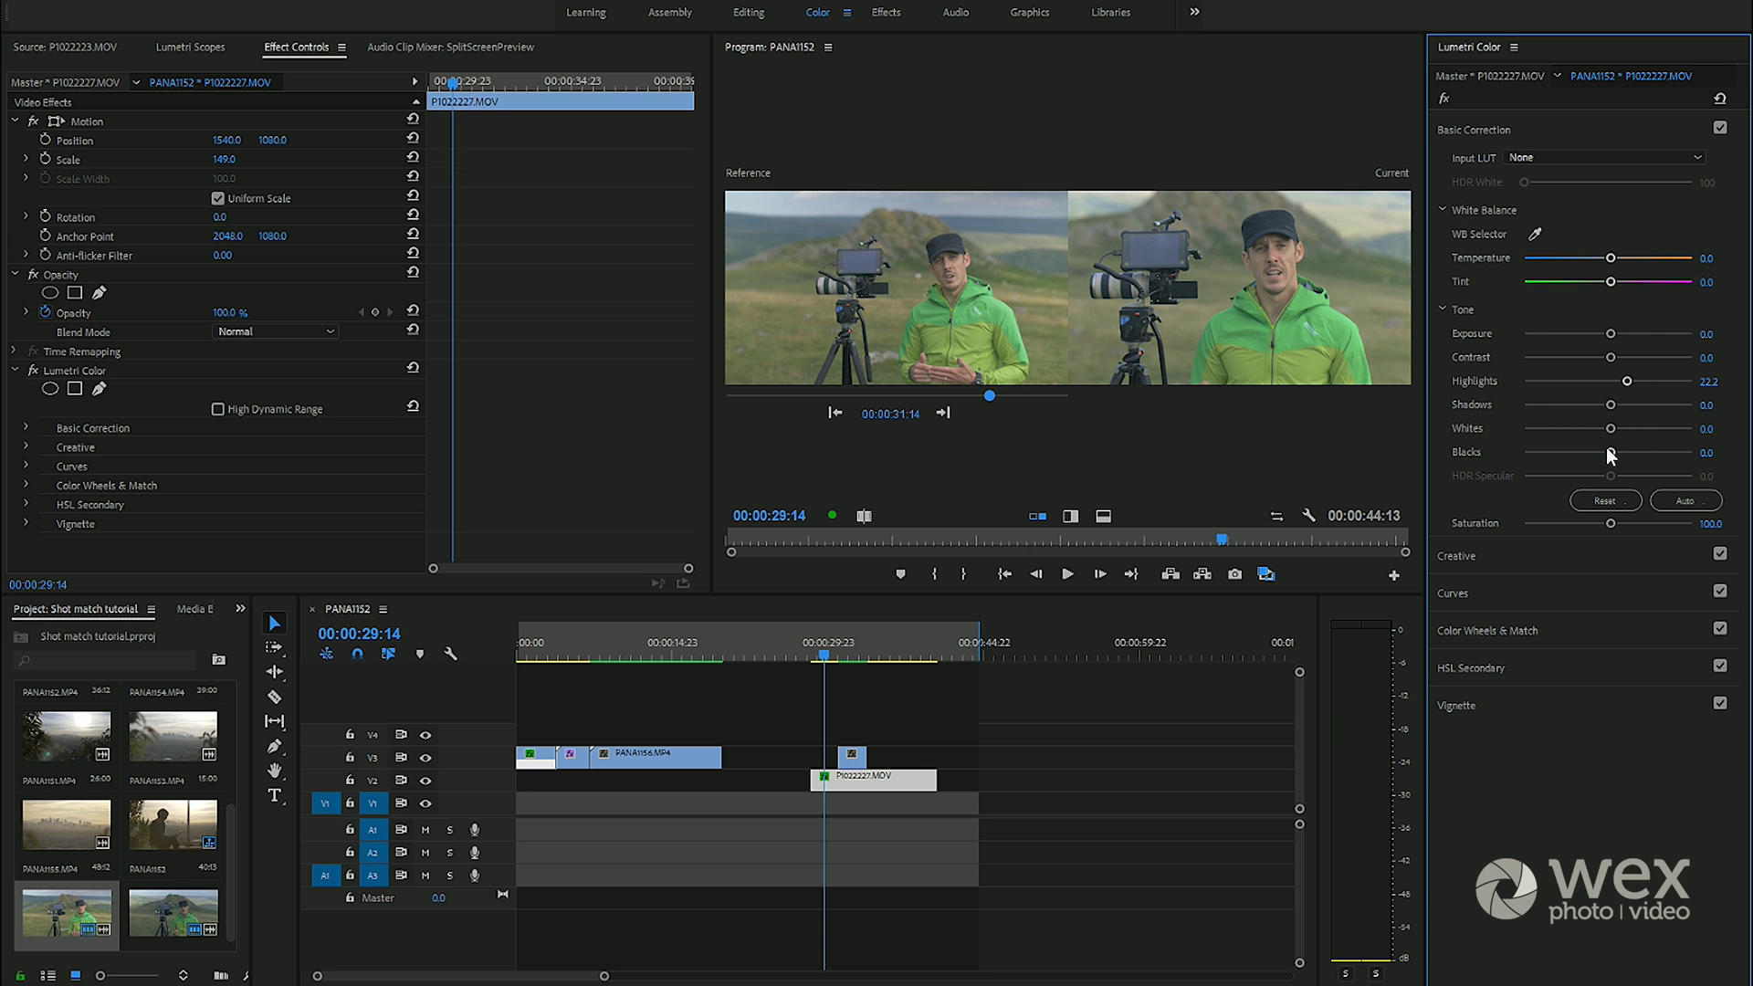
pyautogui.moveTo(1606, 447); pyautogui.dragTo(1594, 447)
pyautogui.click(36, 369)
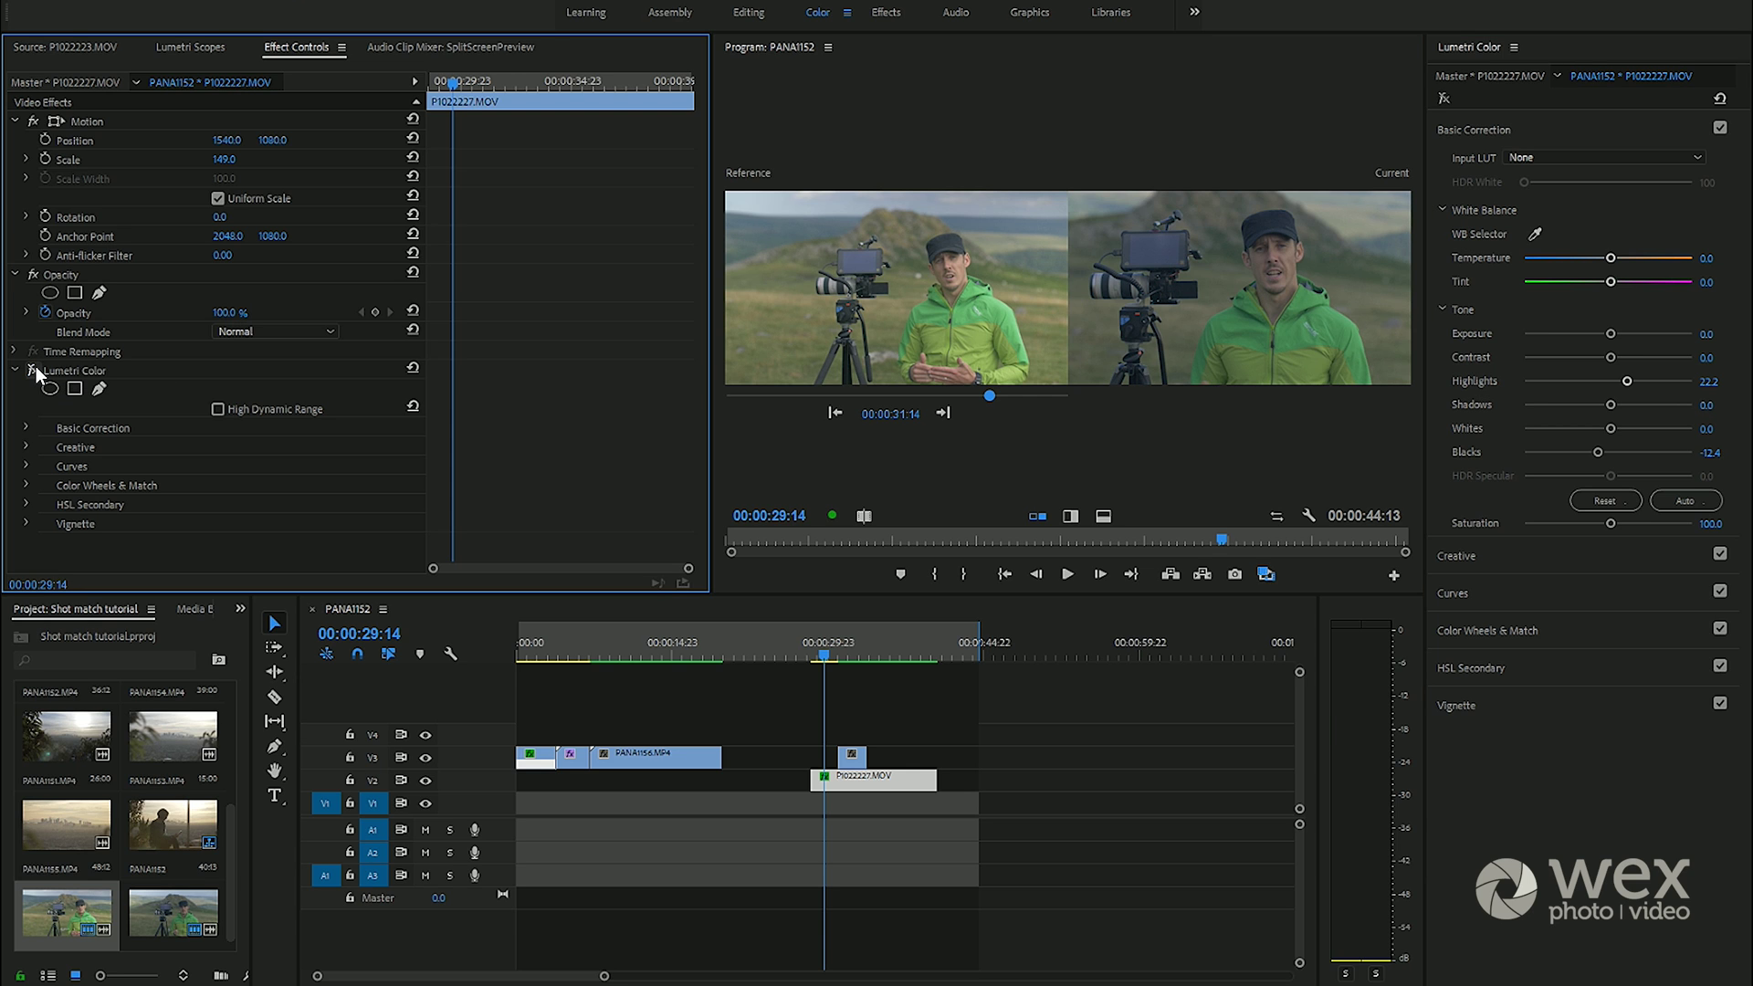
# Re-enable the close-up's Lumetri Color grade and save the project
pyautogui.click(35, 369)
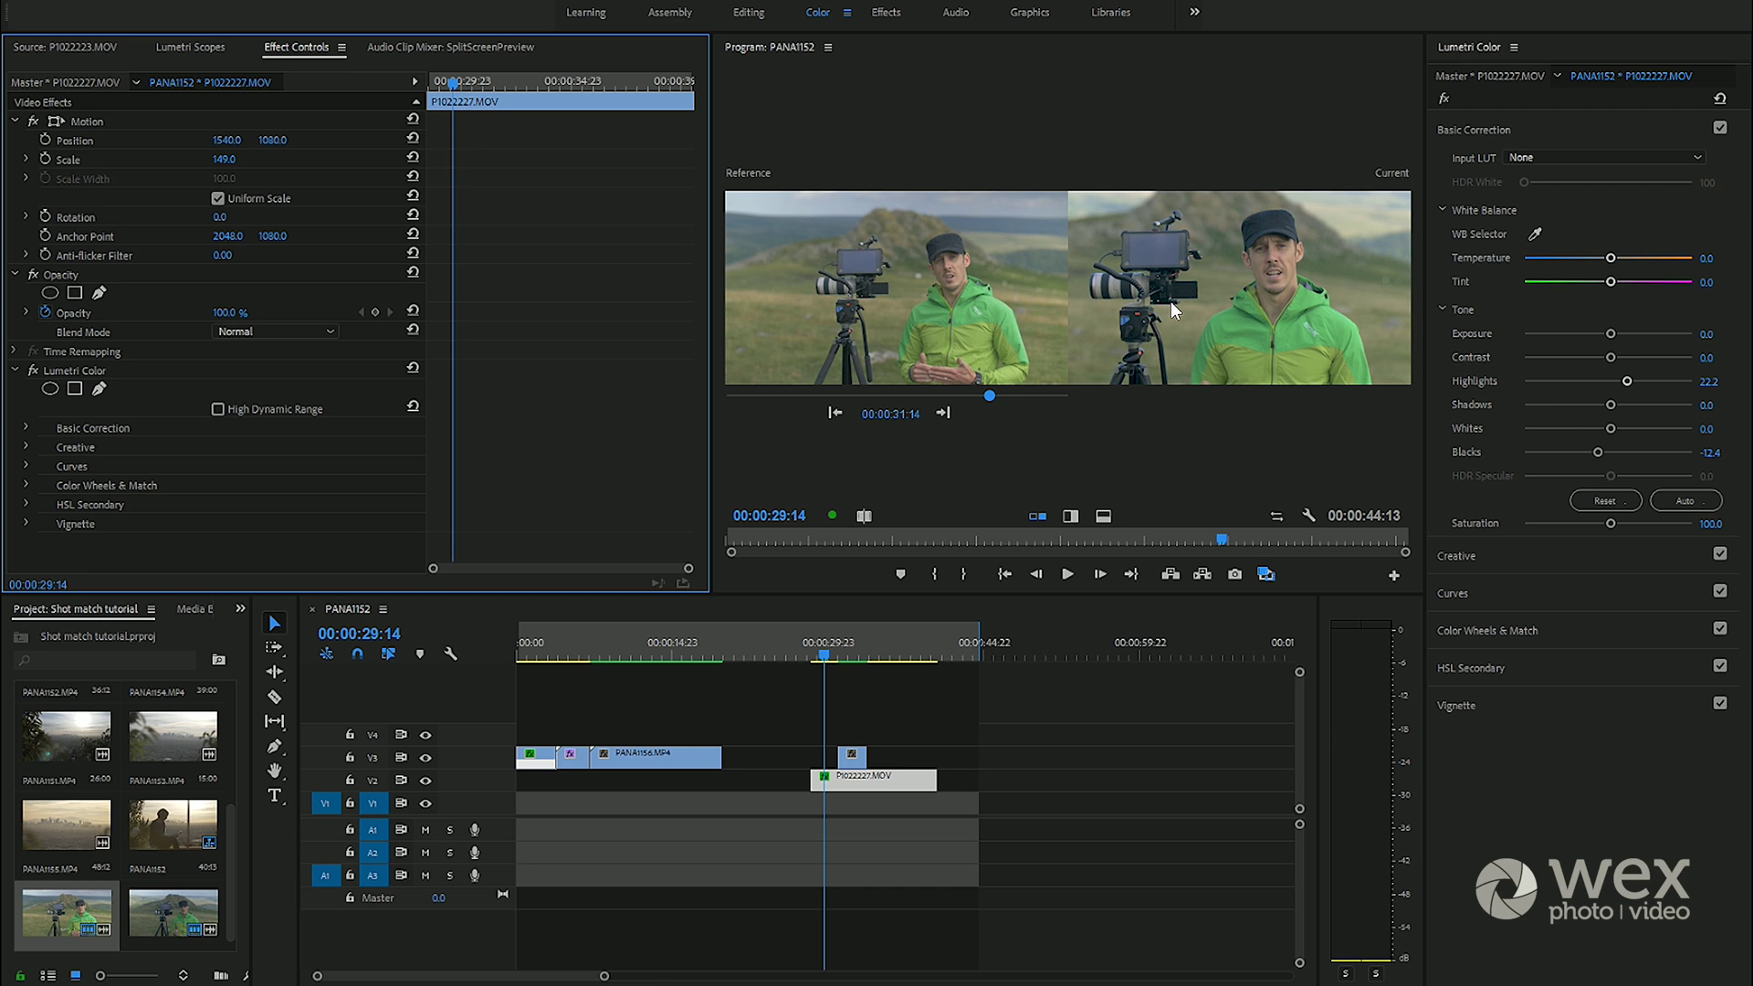
pyautogui.hotkey('ctrl', 's')
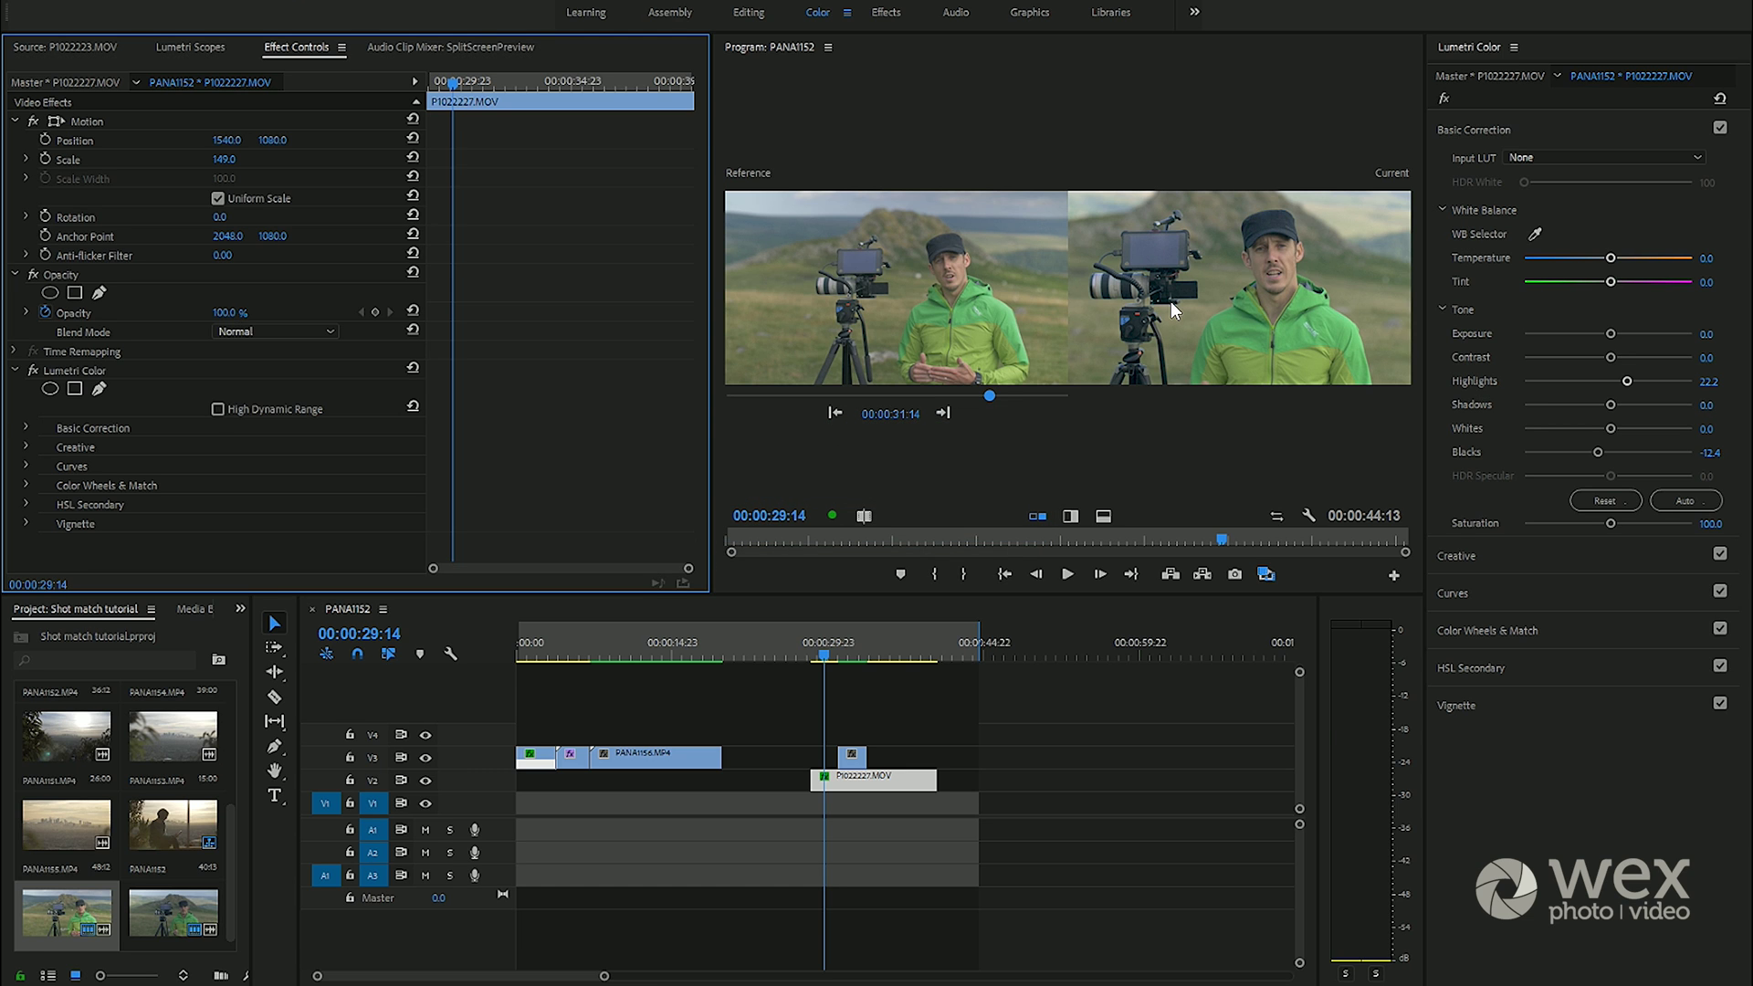